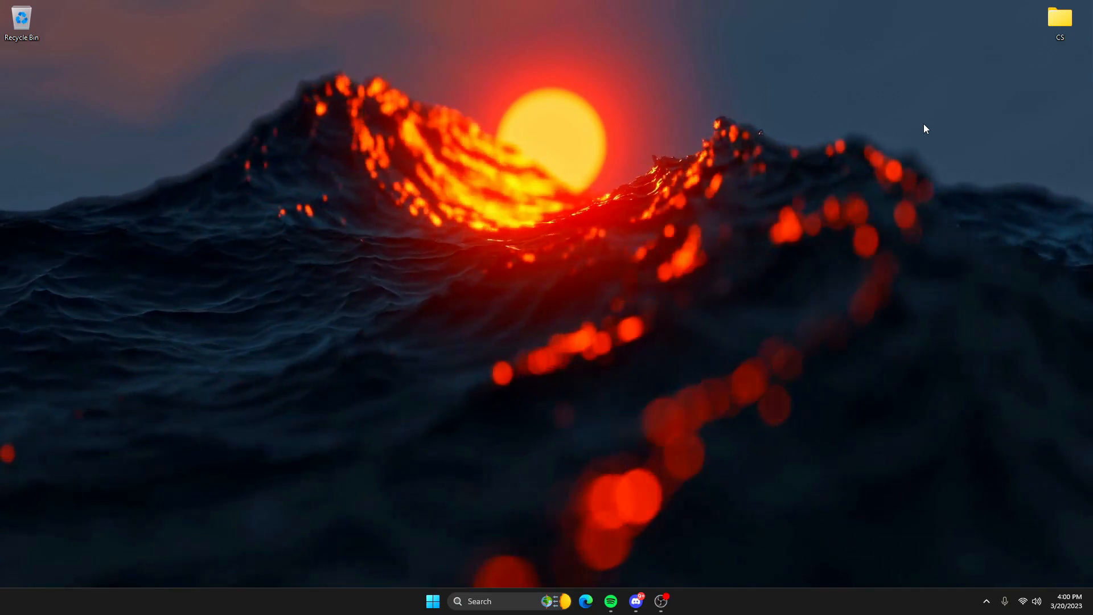
# Find the Registry Editor with the search term "regedit" and run it as administrator
pyautogui.press('super')
pyautogui.write('regedit')
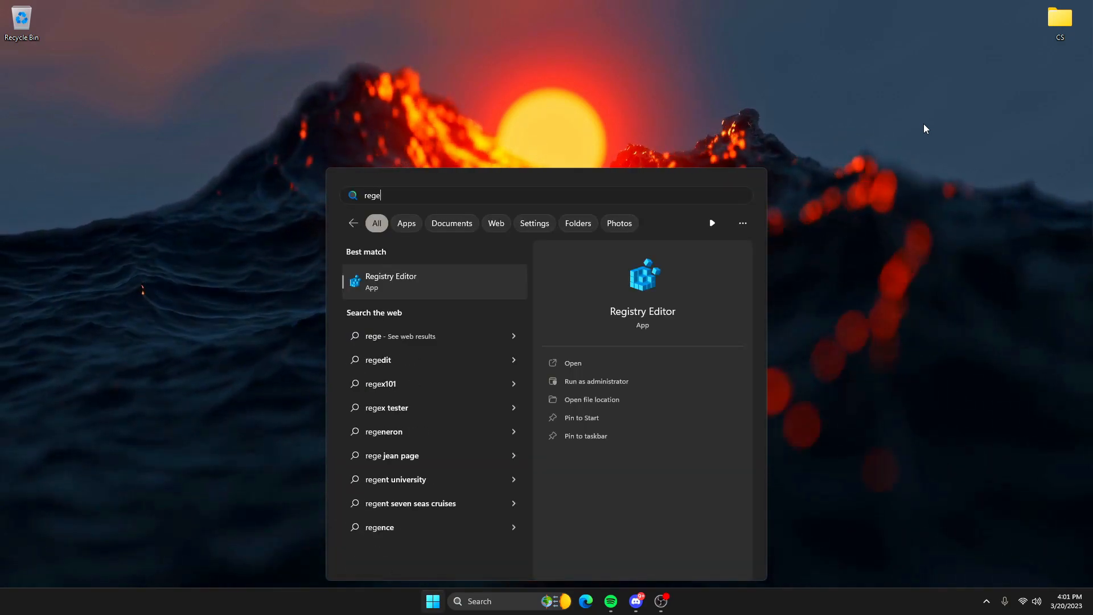
pyautogui.click(604, 384)
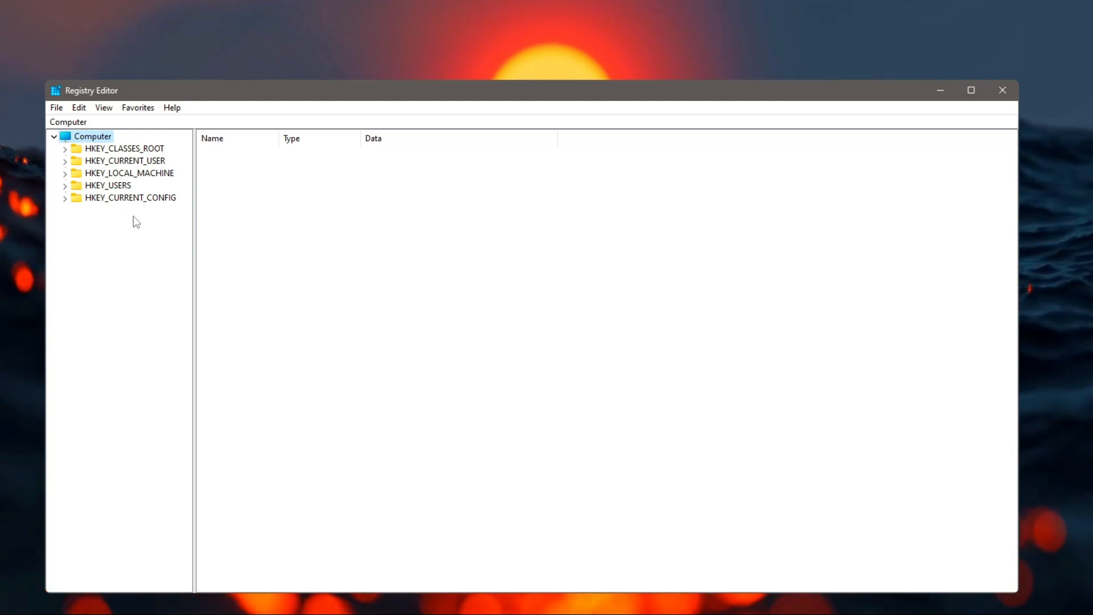
# Expand the registry path HKEY_LOCAL_MACHINE\SYSTEM\CurrentControlSet\Control in the key tree
pyautogui.click(130, 174)
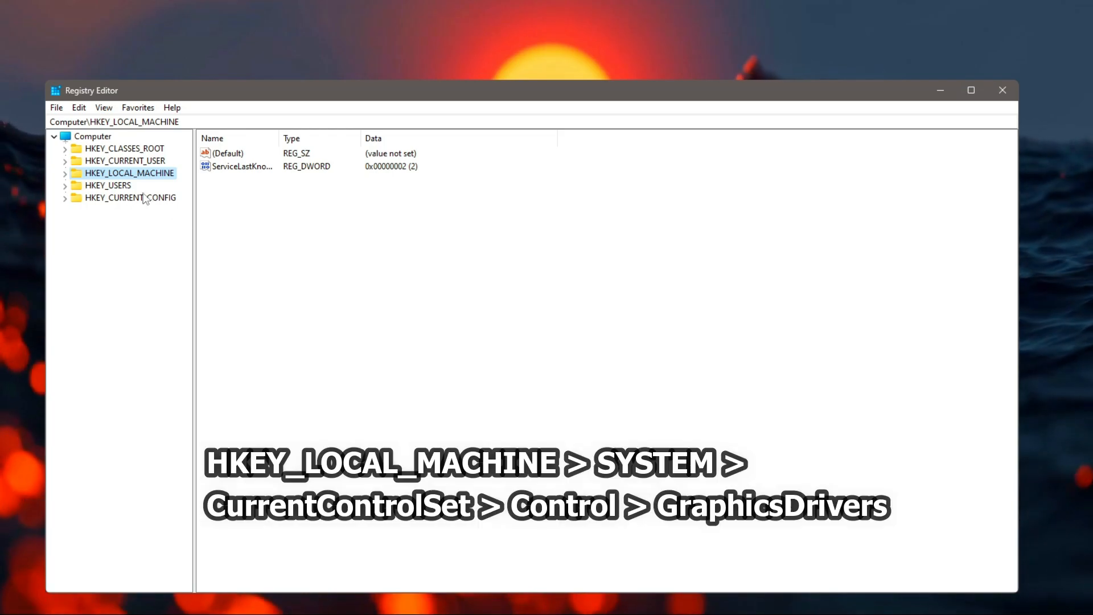
pyautogui.click(64, 173)
pyautogui.doubleClick(109, 260)
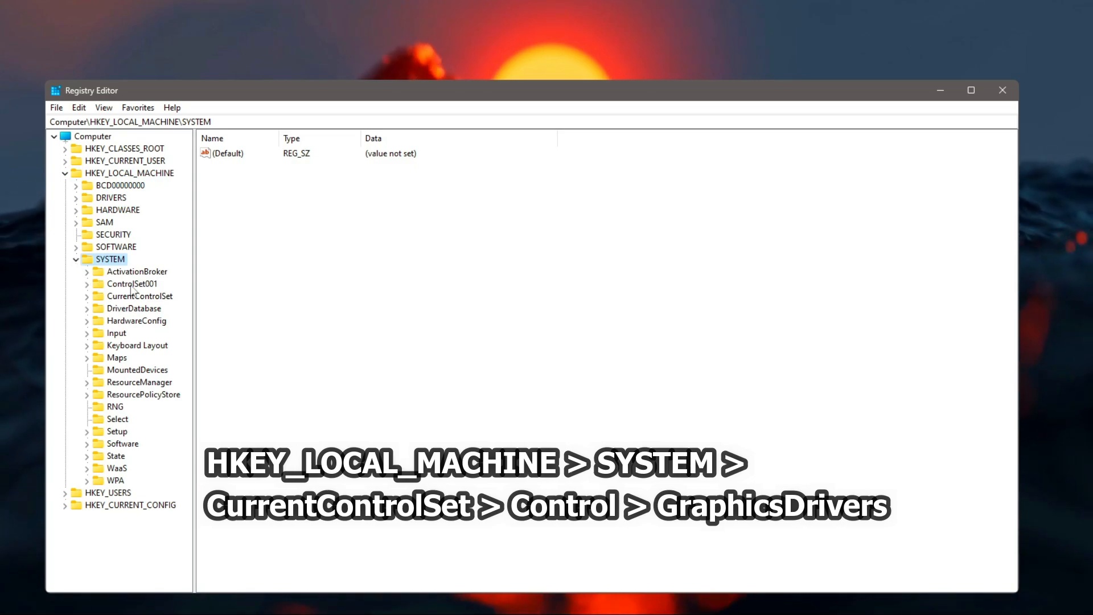
pyautogui.click(132, 297)
pyautogui.click(87, 297)
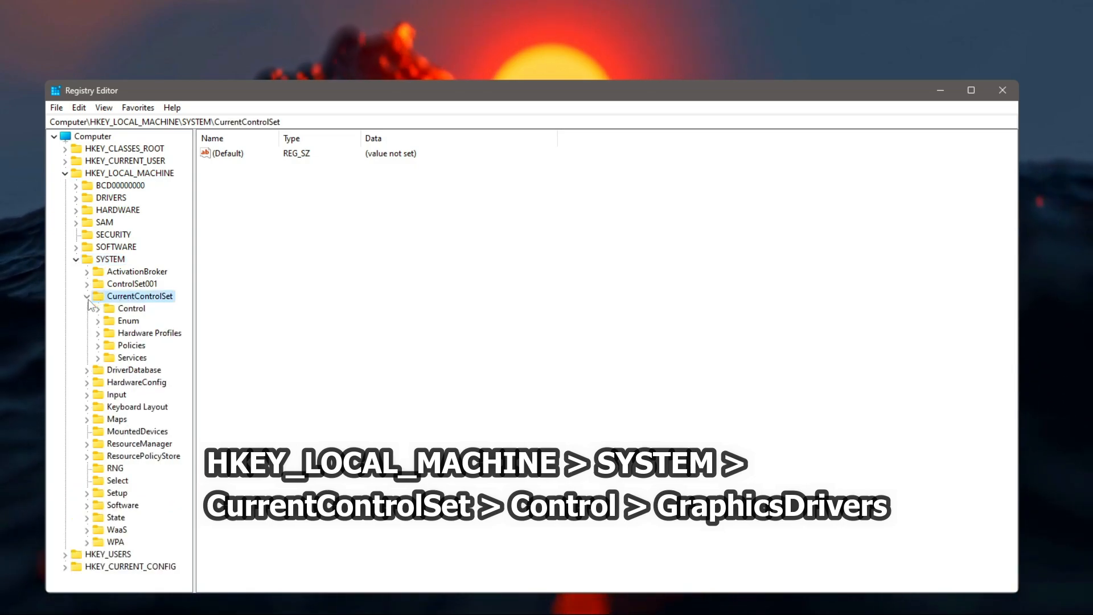
pyautogui.click(131, 309)
pyautogui.click(97, 308)
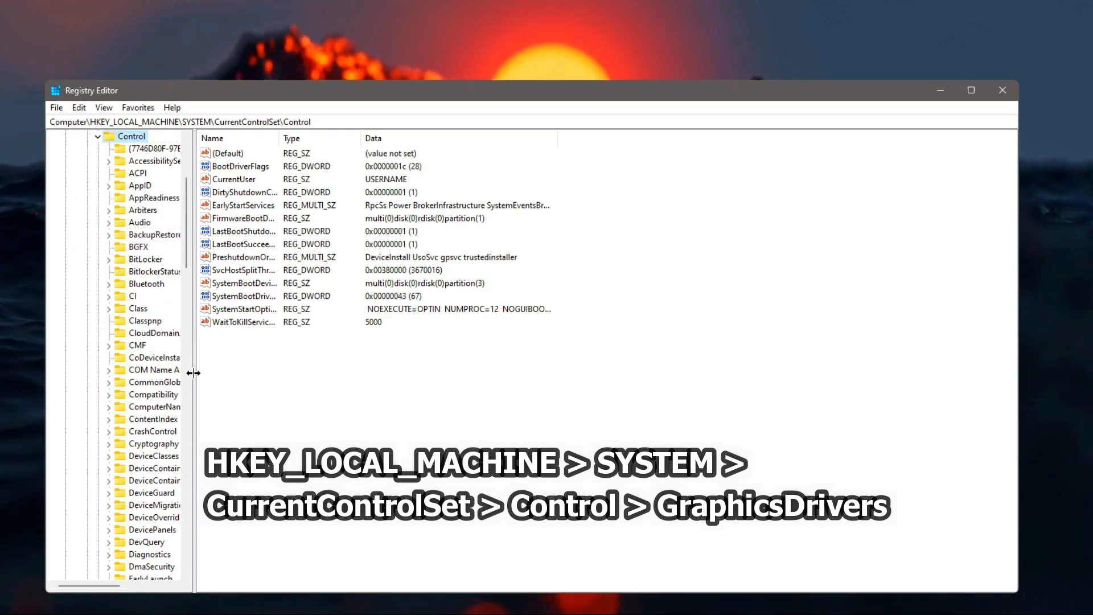
# Widen the key tree and select the GraphicsDrivers key under Control
pyautogui.moveTo(325, 384); pyautogui.dragTo(324, 384)
pyautogui.moveTo(309, 249); pyautogui.dragTo(302, 411)
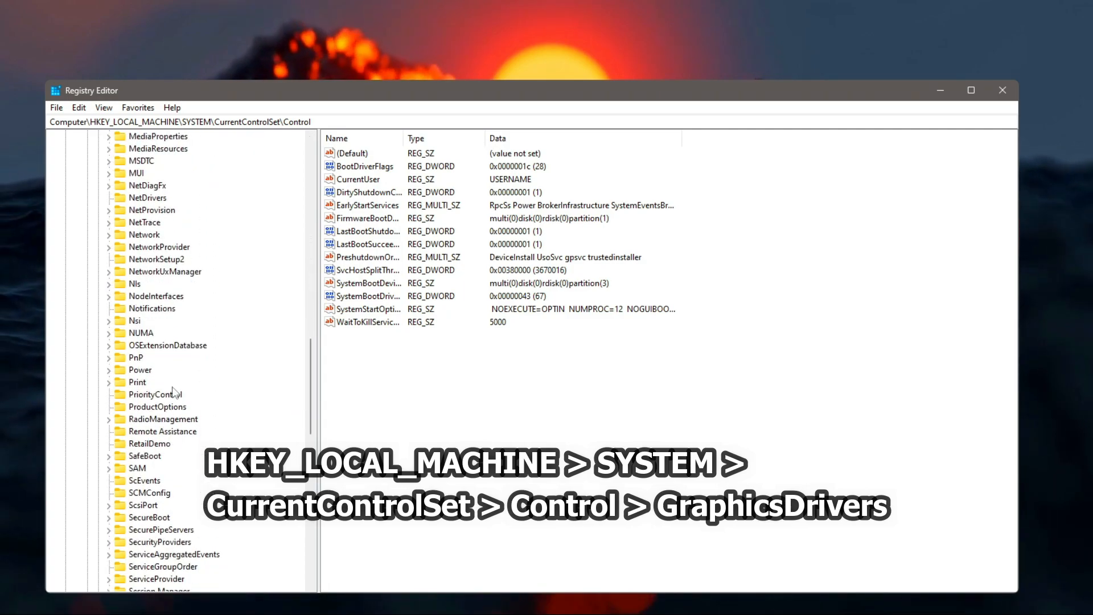
pyautogui.click(172, 412)
pyautogui.press('g')
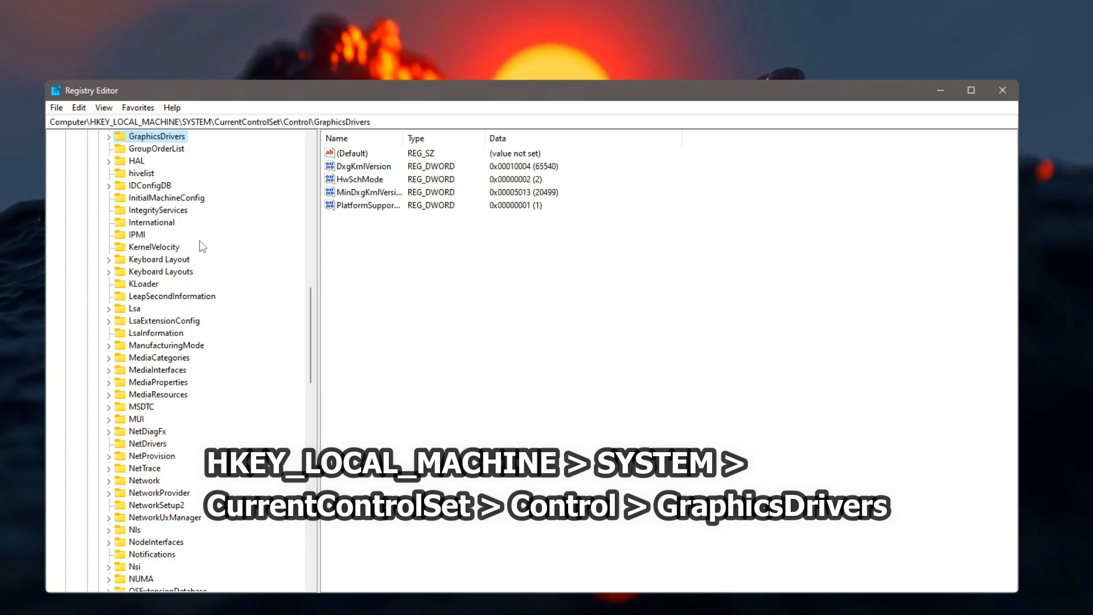
pyautogui.scroll(4, 176, 297)
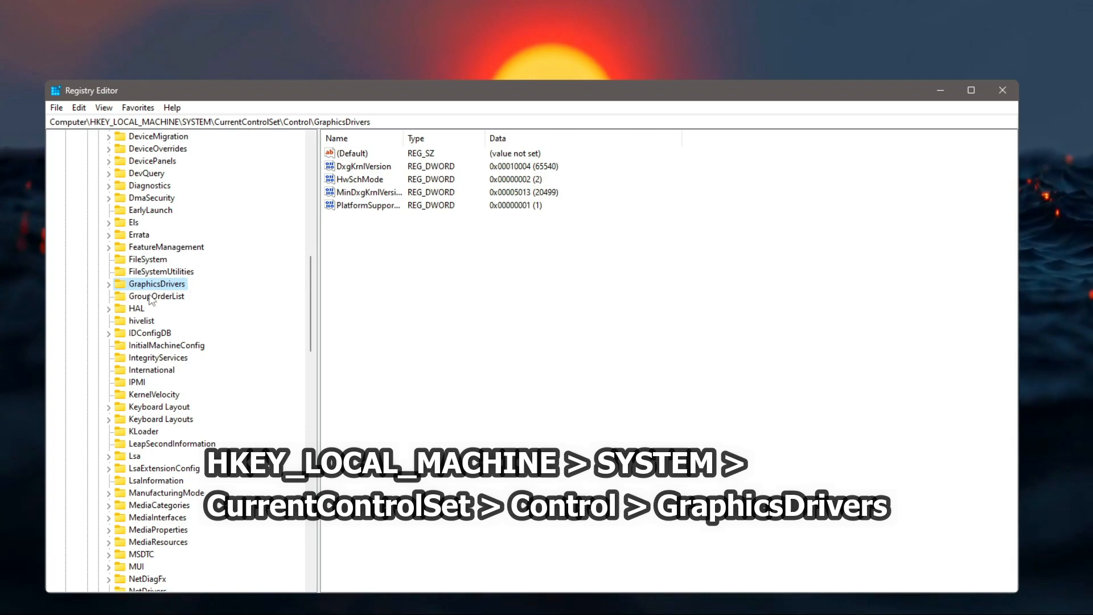
# Create a new key named Scheduler under the GraphicsDrivers key
pyautogui.click(109, 285)
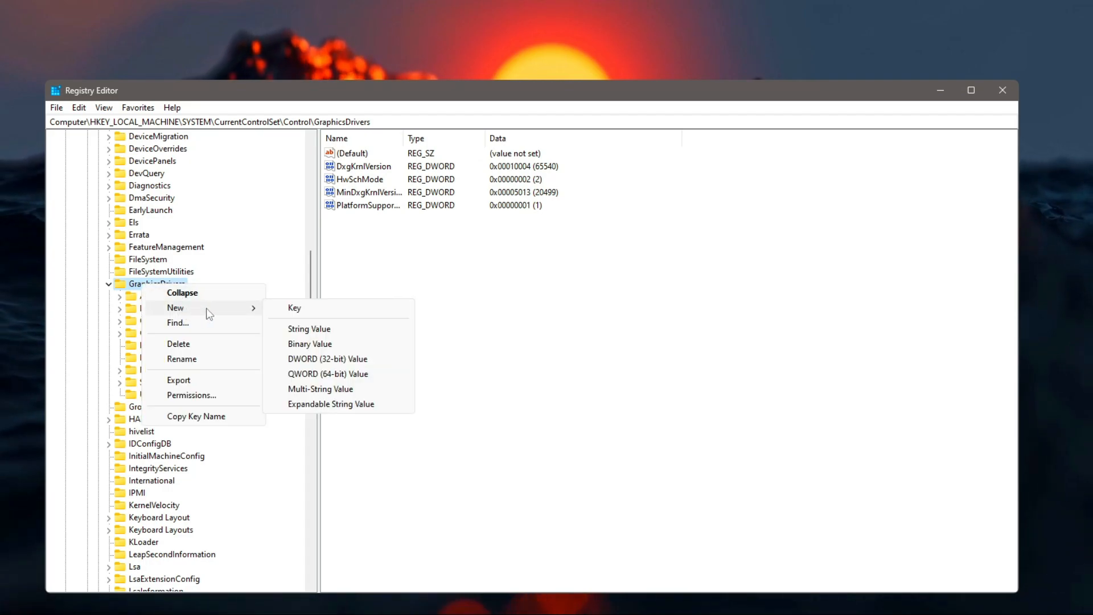
pyautogui.click(315, 314)
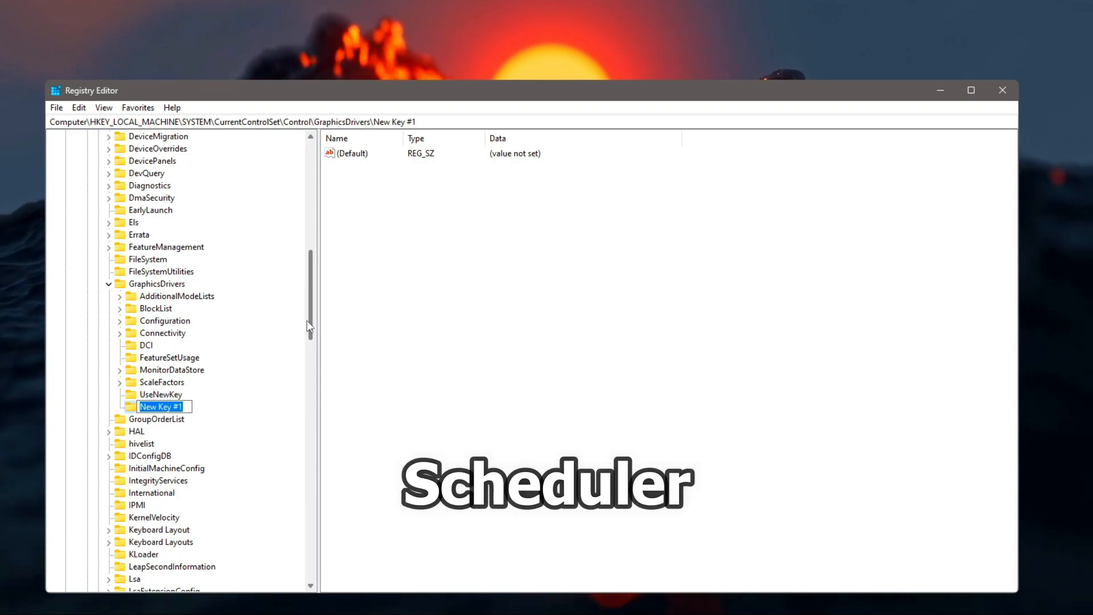
pyautogui.write('S')
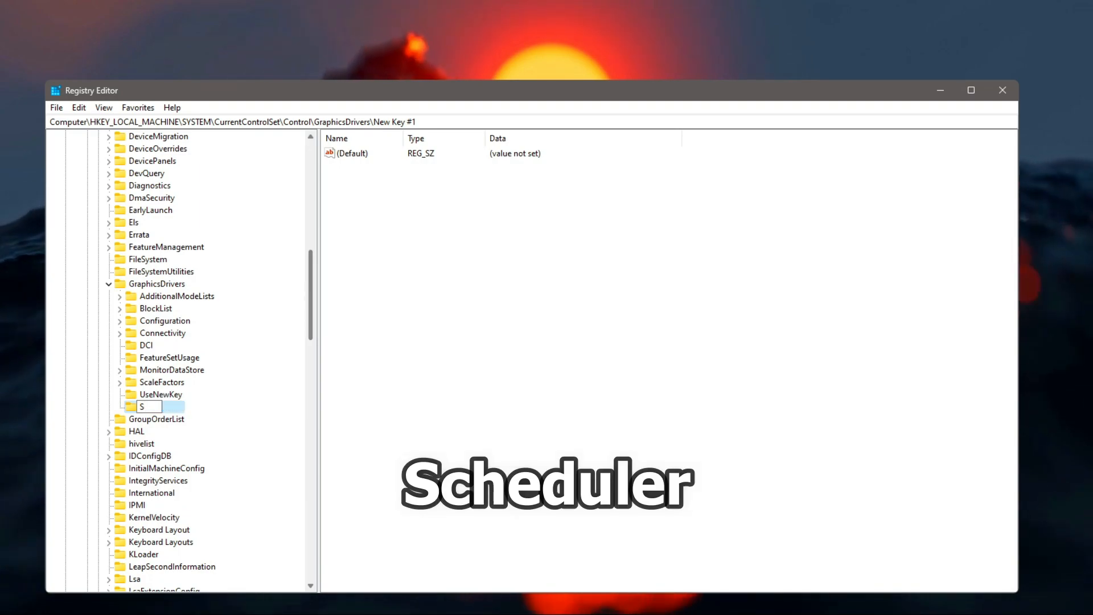
pyautogui.write('cheduler')
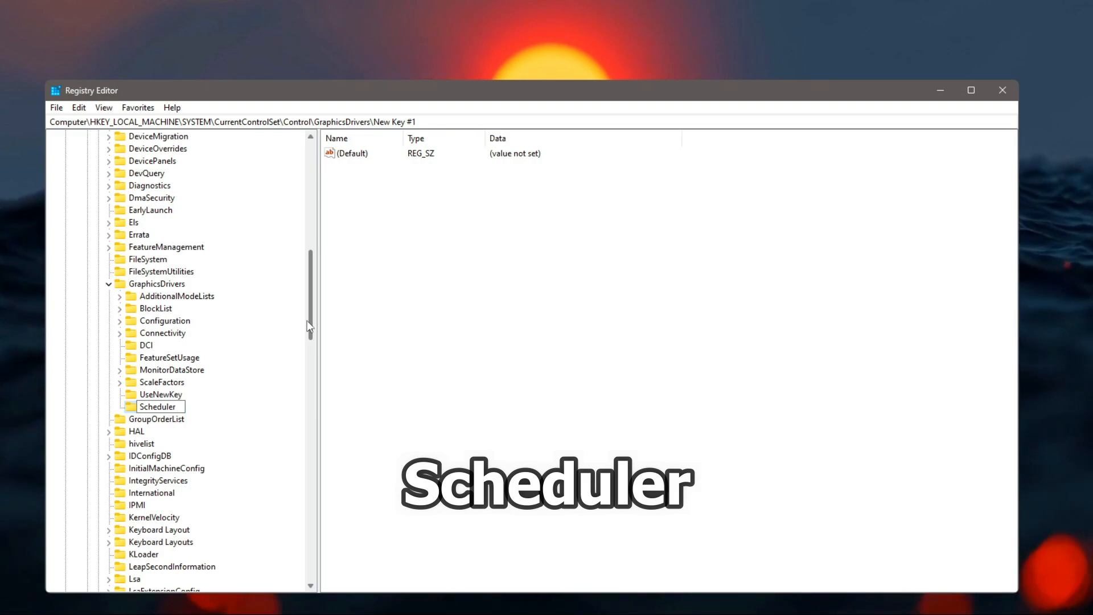
pyautogui.press('Return')
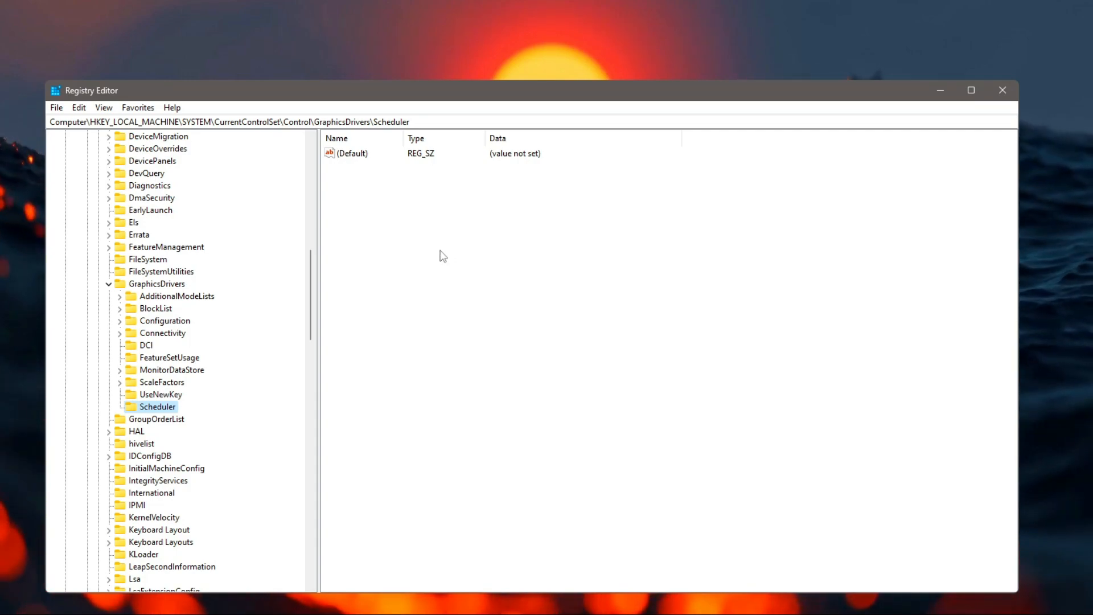
# Add a DWORD (32-bit) value named EnablePreemption to the Scheduler key and accept 0 as its value data
pyautogui.rightClick(406, 228)
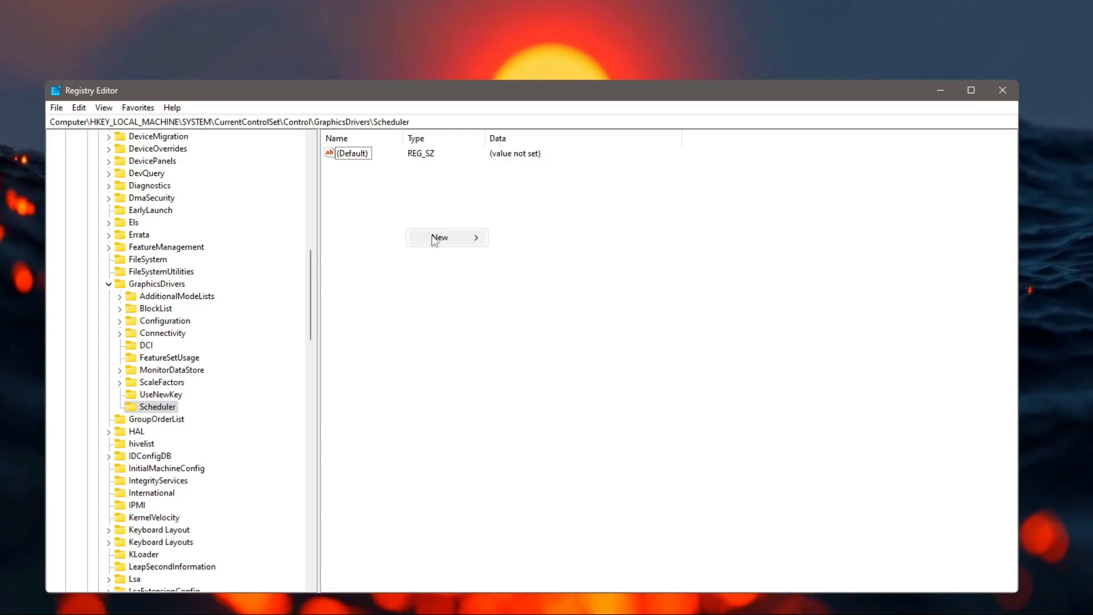
pyautogui.moveTo(434, 239)
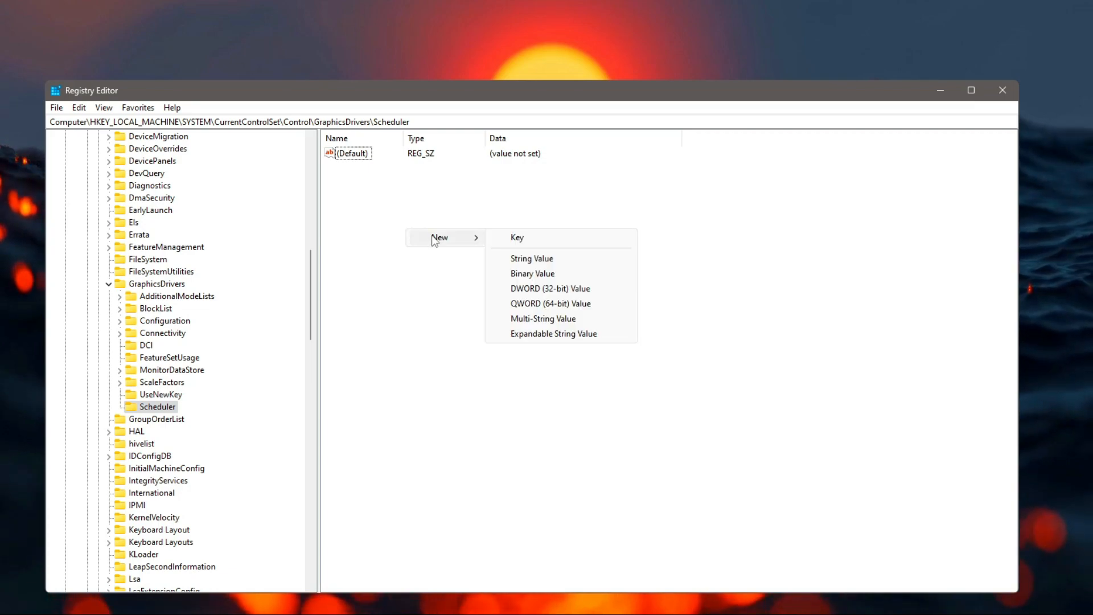
pyautogui.click(550, 289)
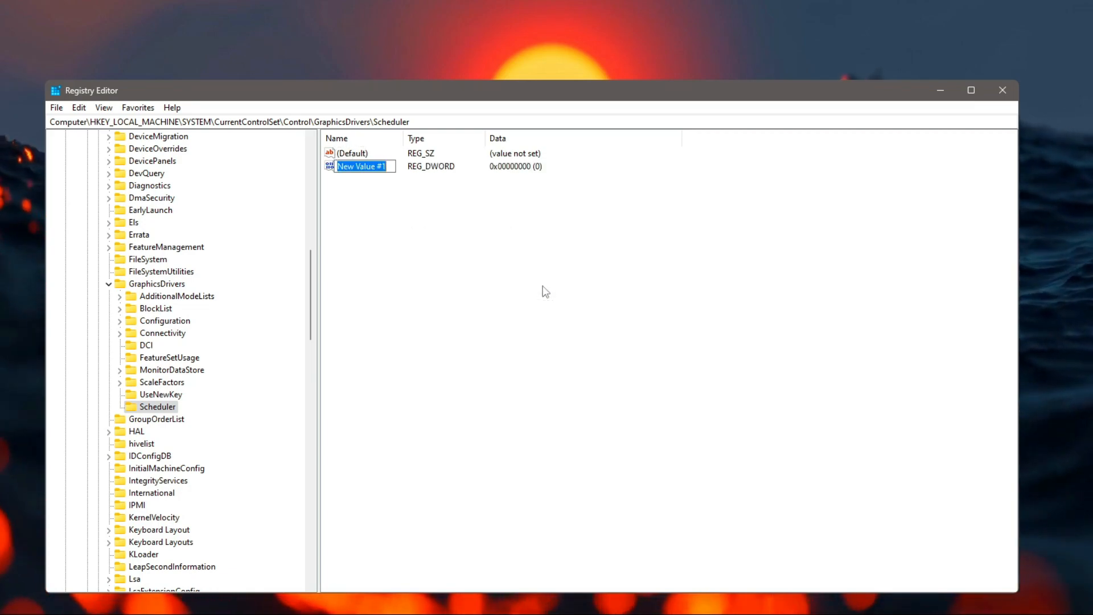
pyautogui.write('E')
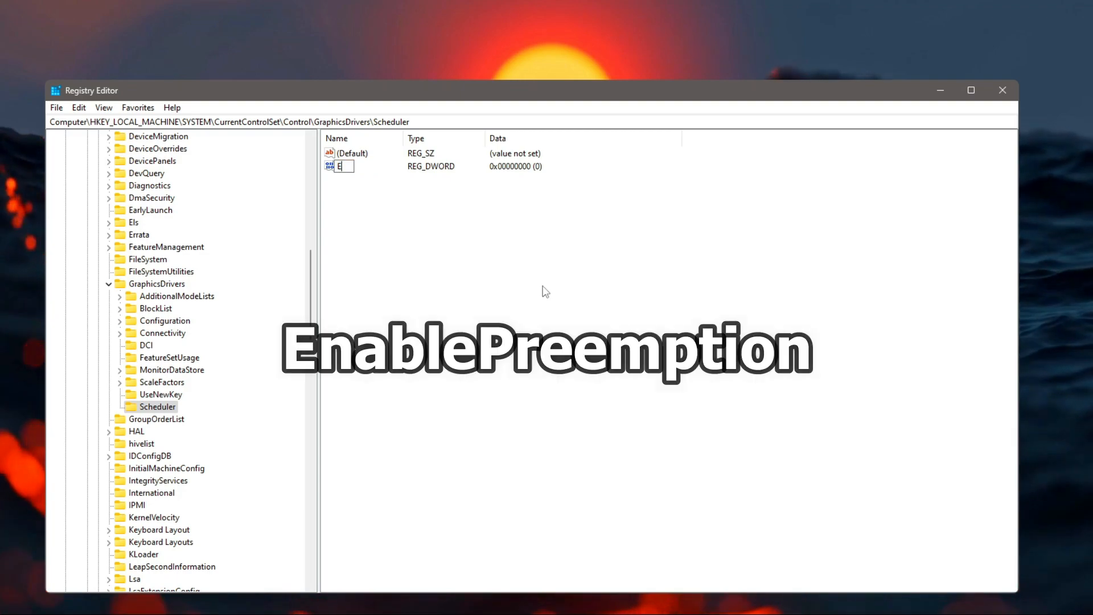
pyautogui.write('nable')
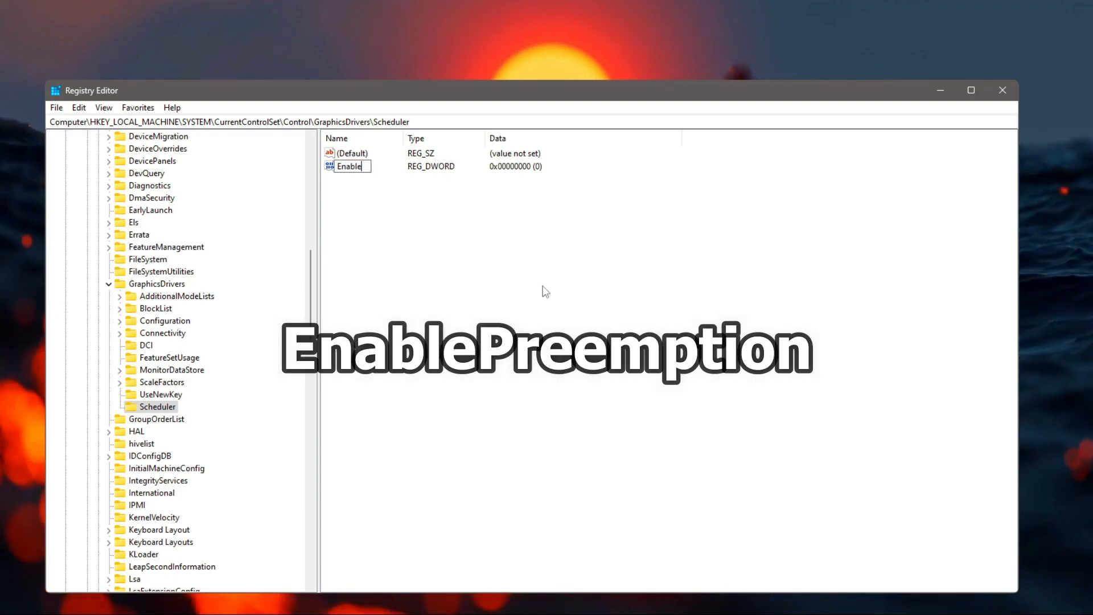
pyautogui.write('Preemp')
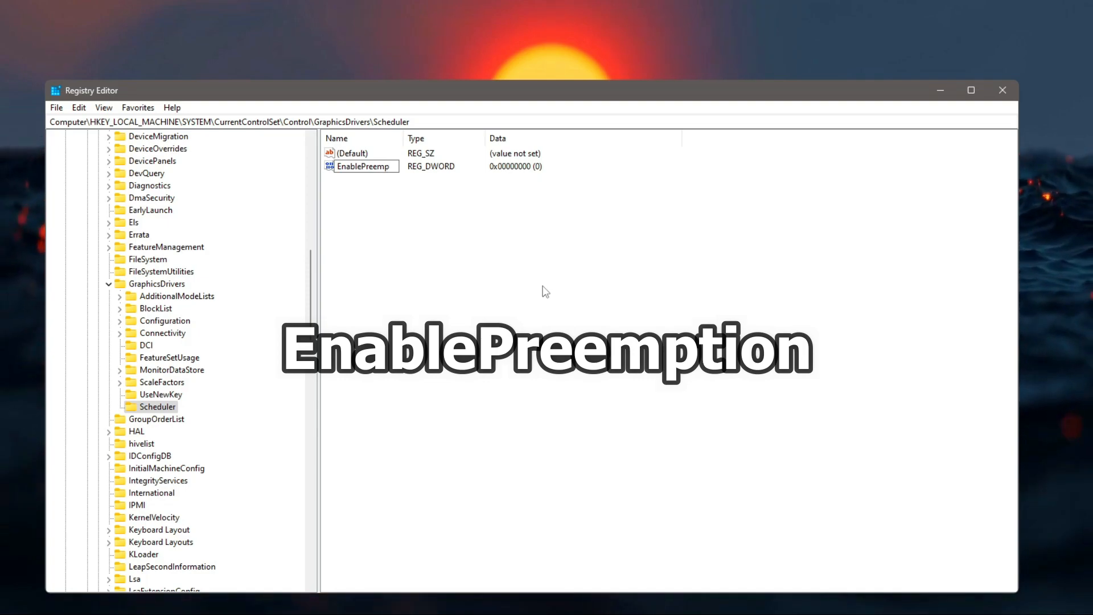
pyautogui.write('tion')
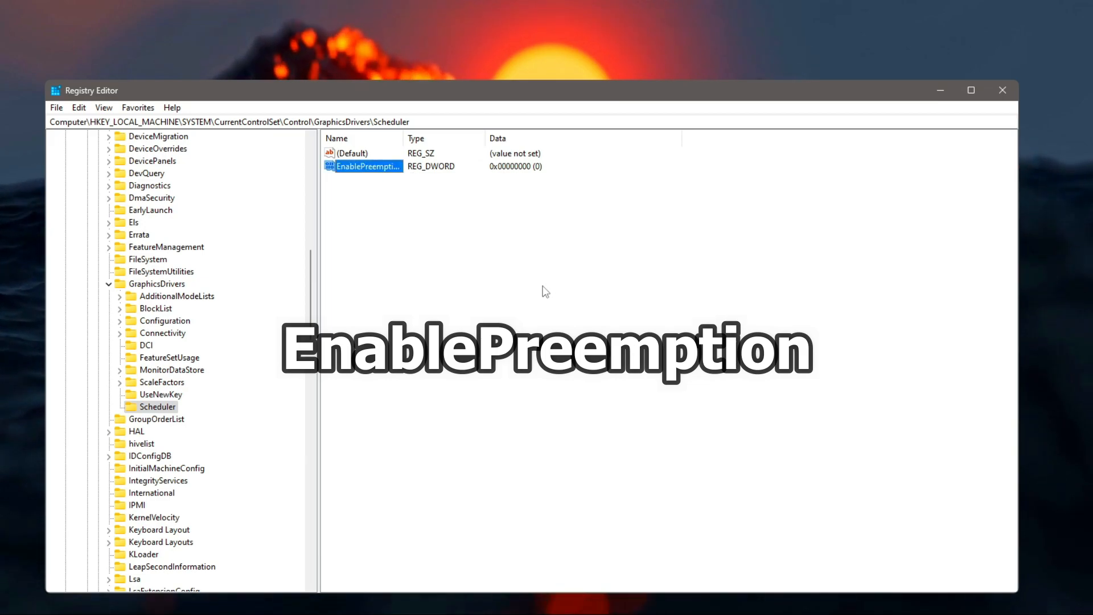
pyautogui.doubleClick(385, 168)
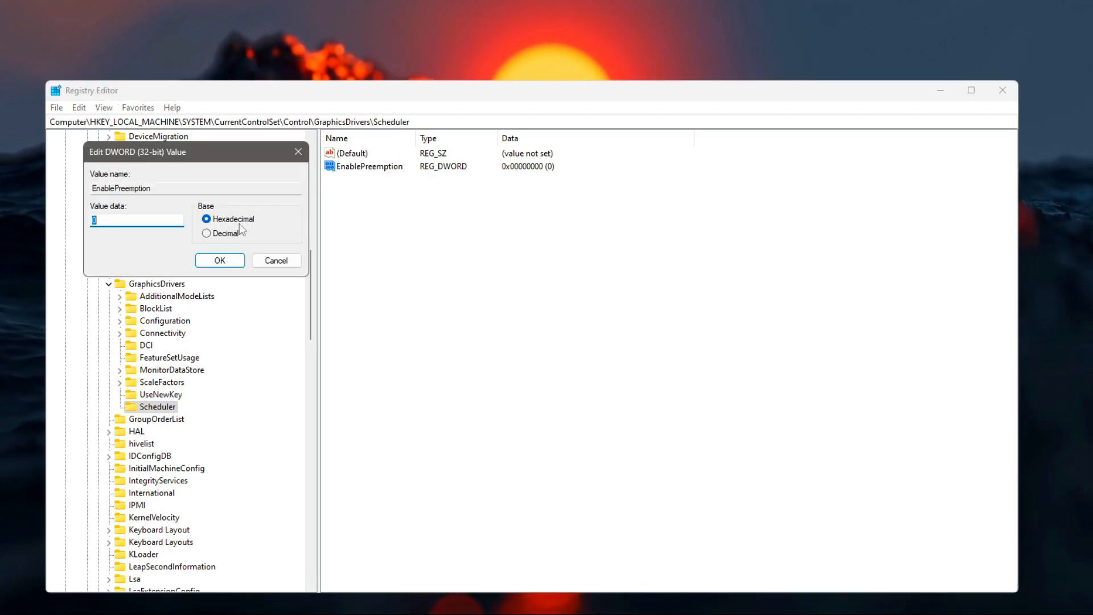
pyautogui.click(226, 263)
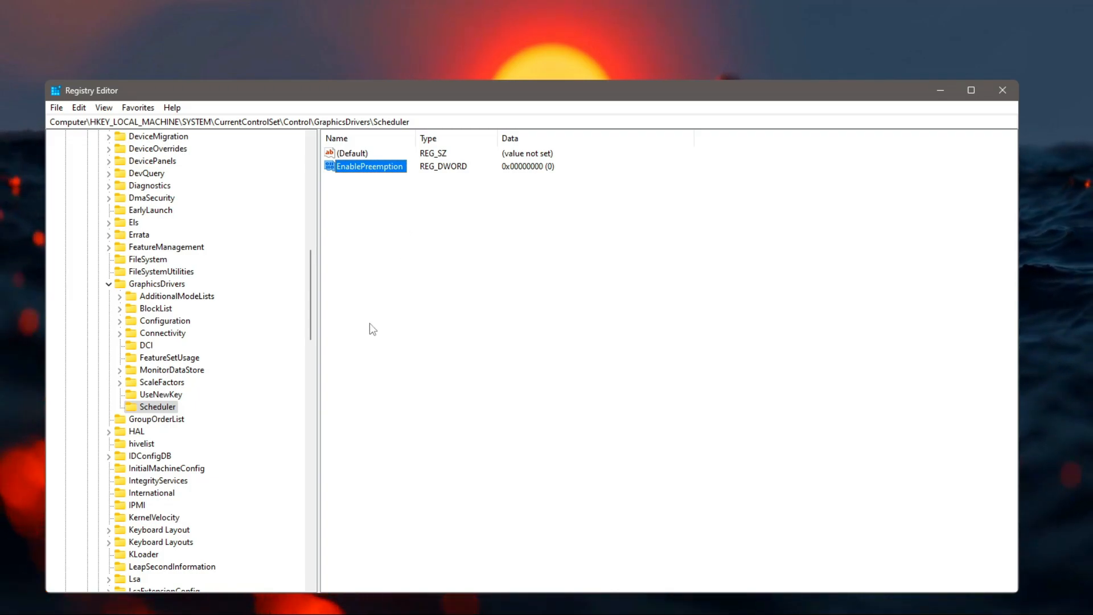
# Collapse the GraphicsDrivers, Control, CurrentControlSet, SYSTEM and HKEY_LOCAL_MACHINE branches of the key tree
pyautogui.click(108, 284)
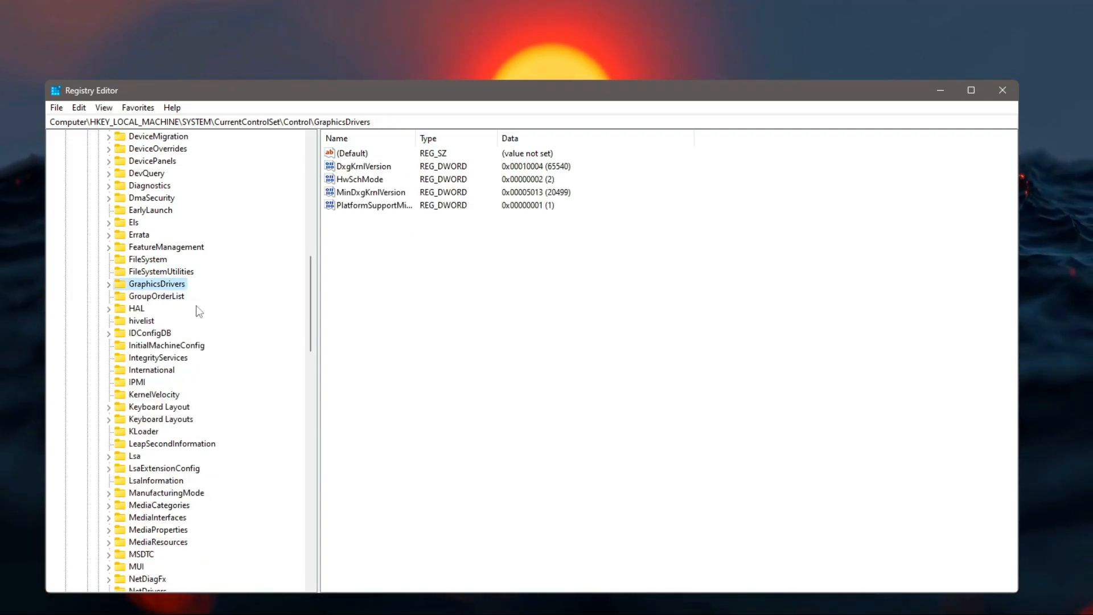
pyautogui.scroll(14, 108, 293)
pyautogui.click(98, 284)
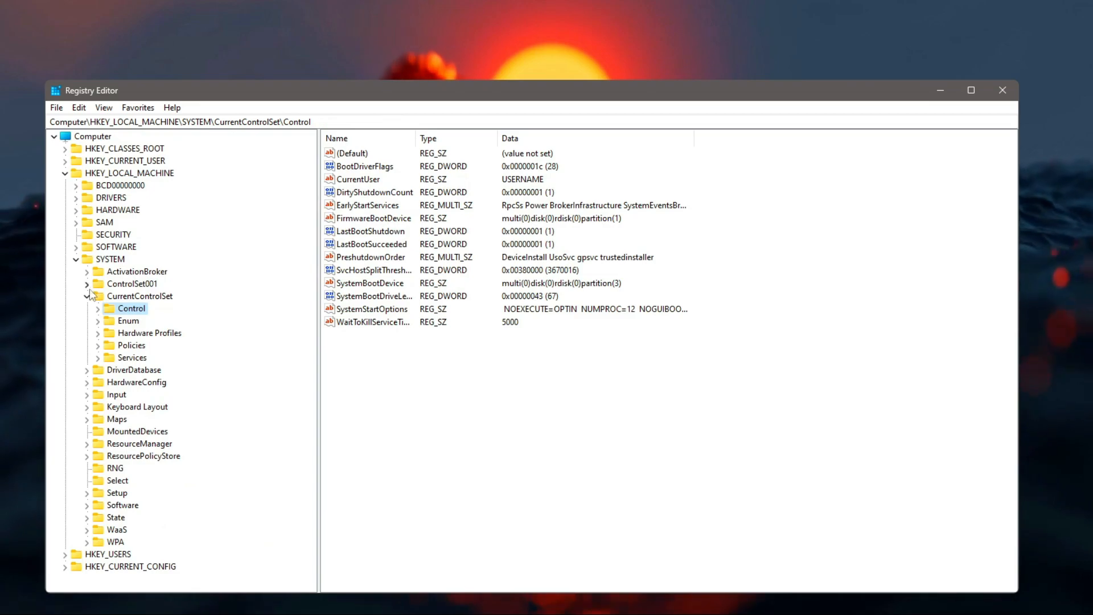
pyautogui.click(86, 295)
pyautogui.click(76, 259)
pyautogui.click(65, 173)
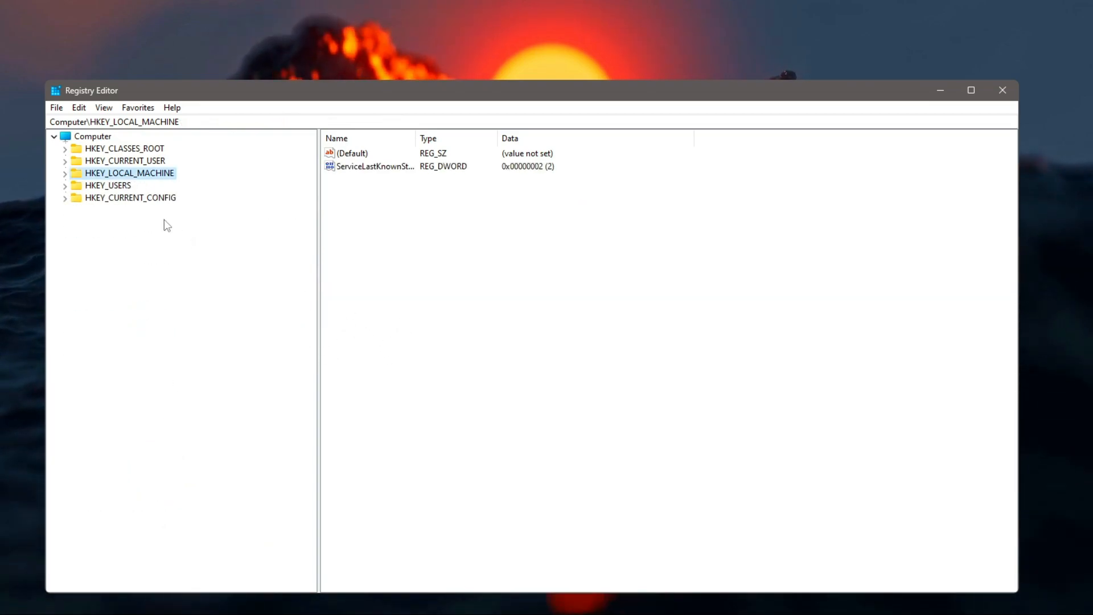
# Expand the registry path HKEY_LOCAL_MACHINE\SYSTEM\CurrentControlSet\Control\Class in the key tree
pyautogui.click(65, 174)
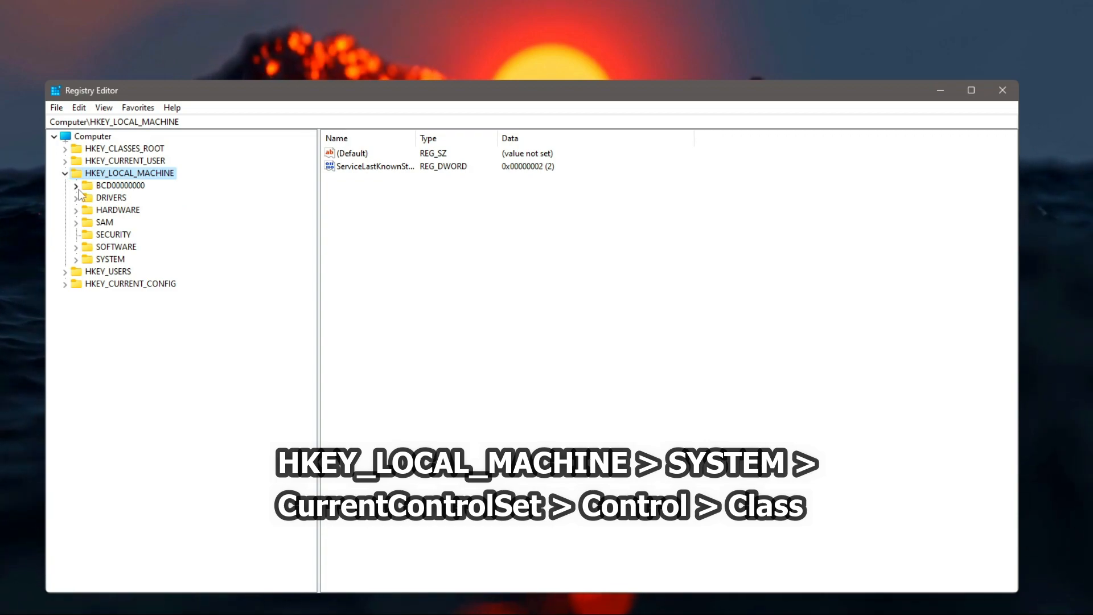
pyautogui.doubleClick(109, 258)
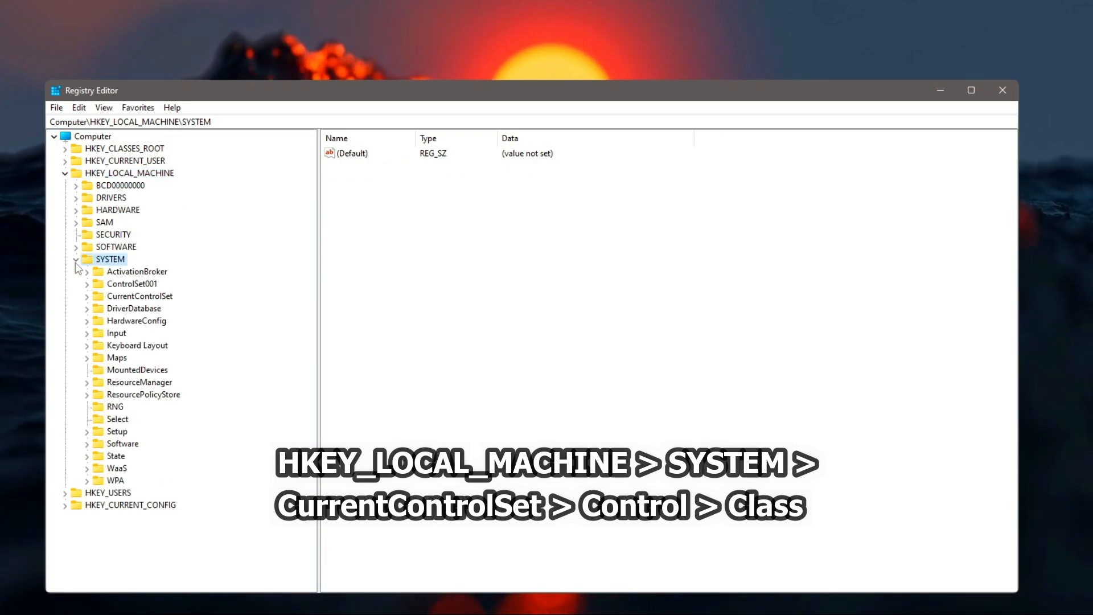
pyautogui.click(87, 297)
pyautogui.click(107, 309)
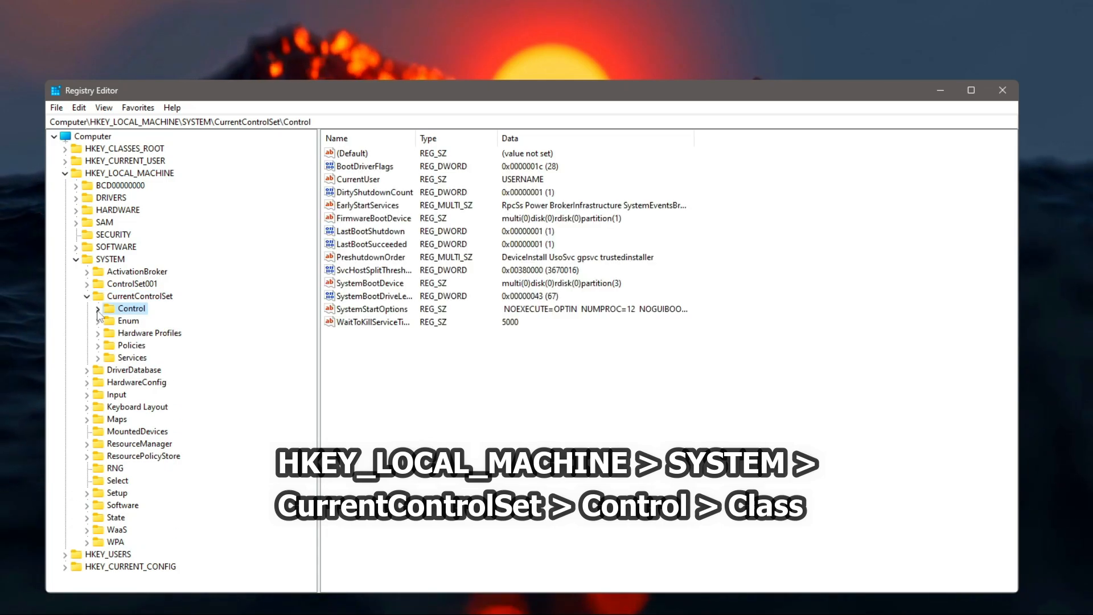
pyautogui.click(97, 309)
pyautogui.click(139, 309)
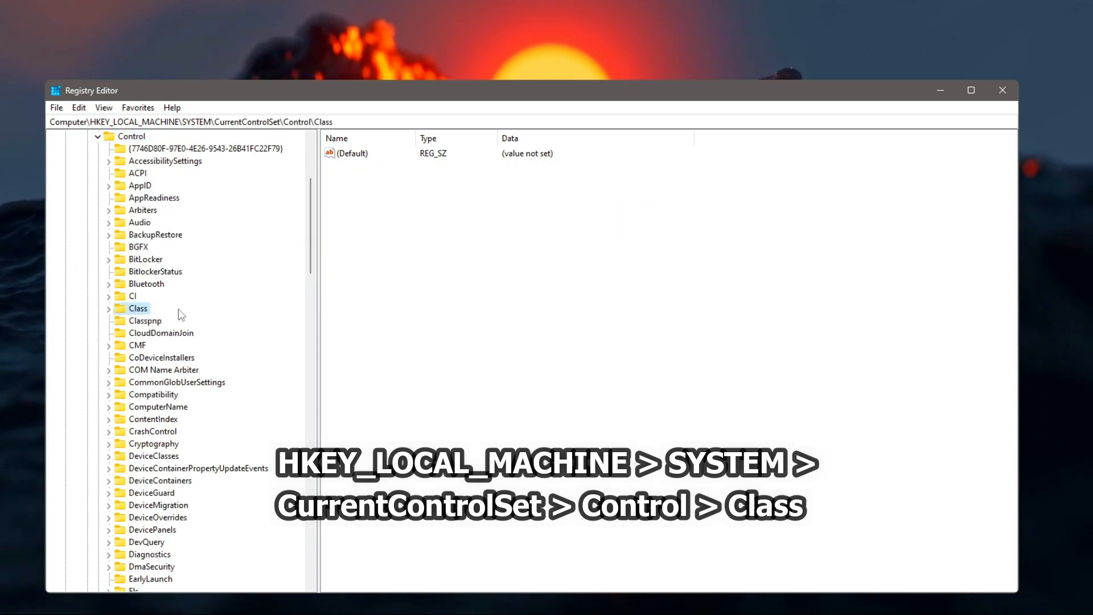
pyautogui.click(109, 309)
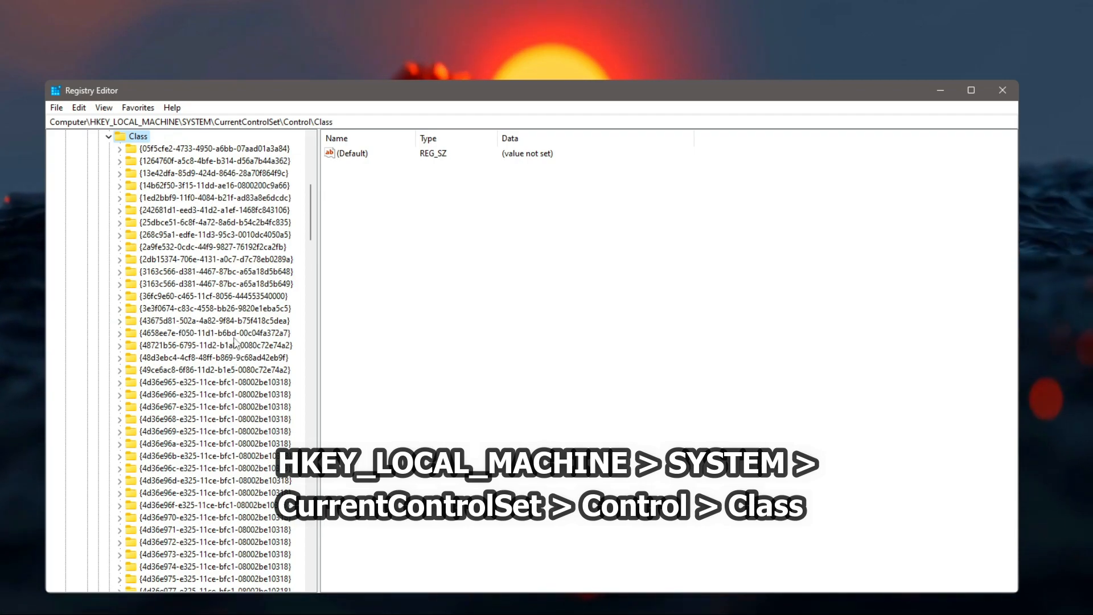
# Open the 0000 subkey of the {4d36e968-e325-11ce-bfc1-08002be10318} display adapter class and browse its values
pyautogui.moveTo(311, 220); pyautogui.dragTo(307, 258)
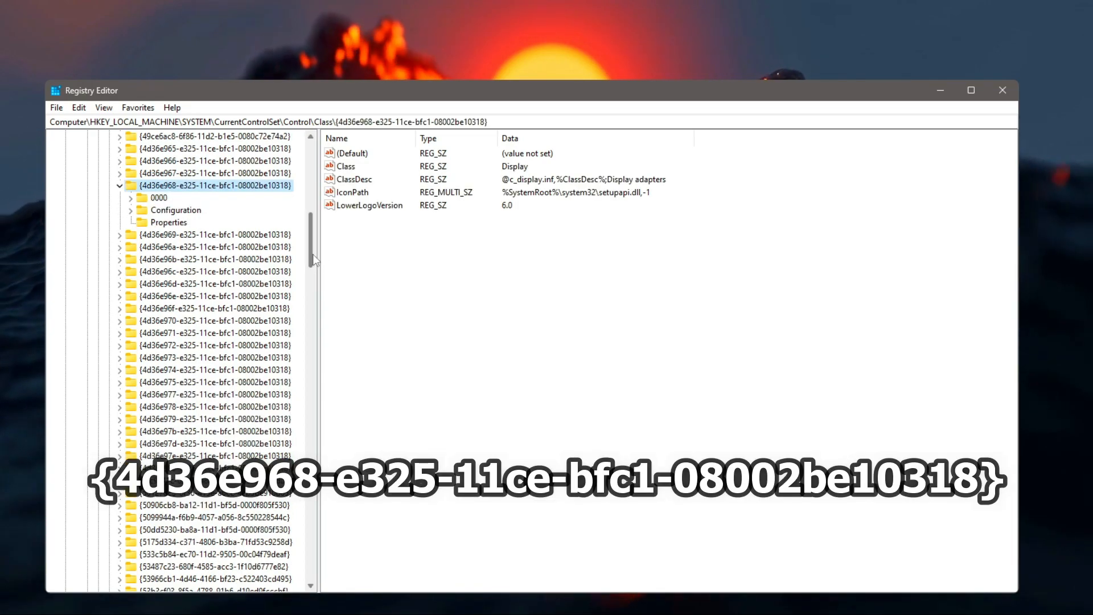
pyautogui.scroll(3, 235, 230)
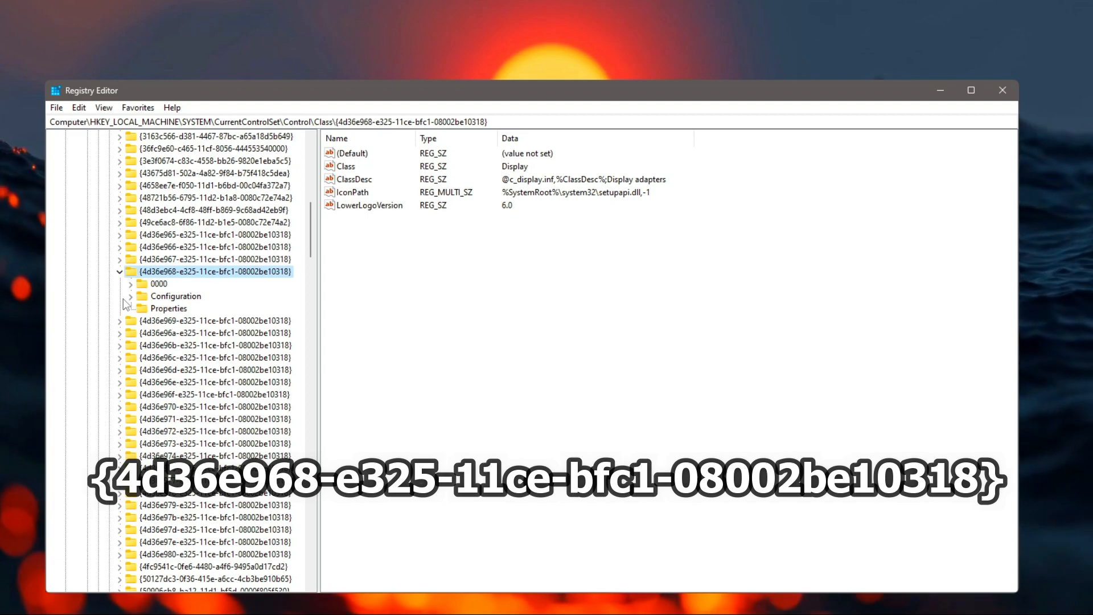
pyautogui.click(155, 284)
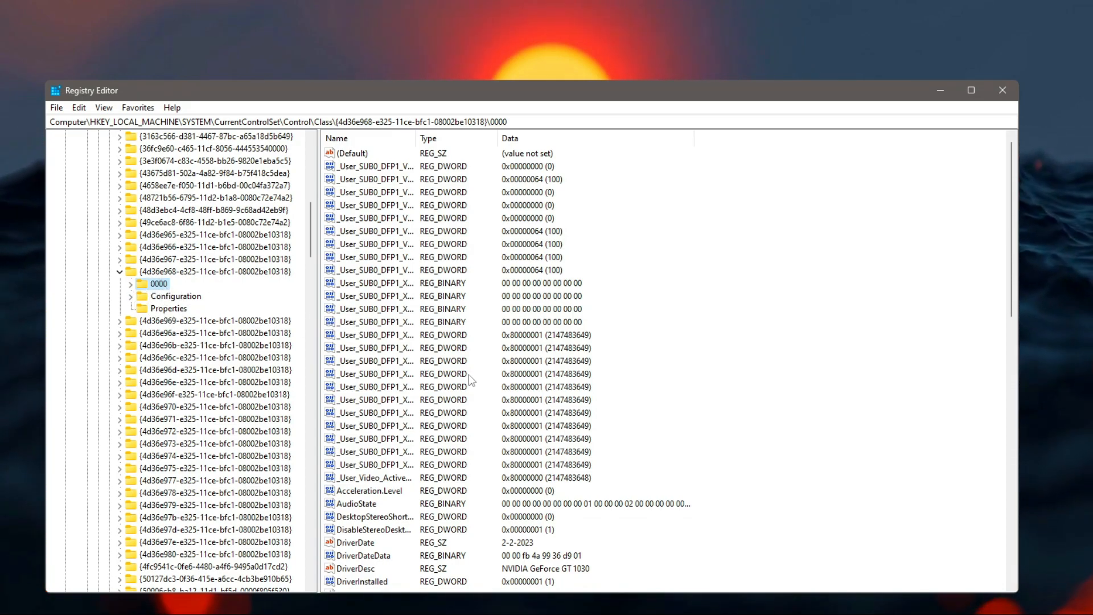
pyautogui.scroll(-4, 471, 378)
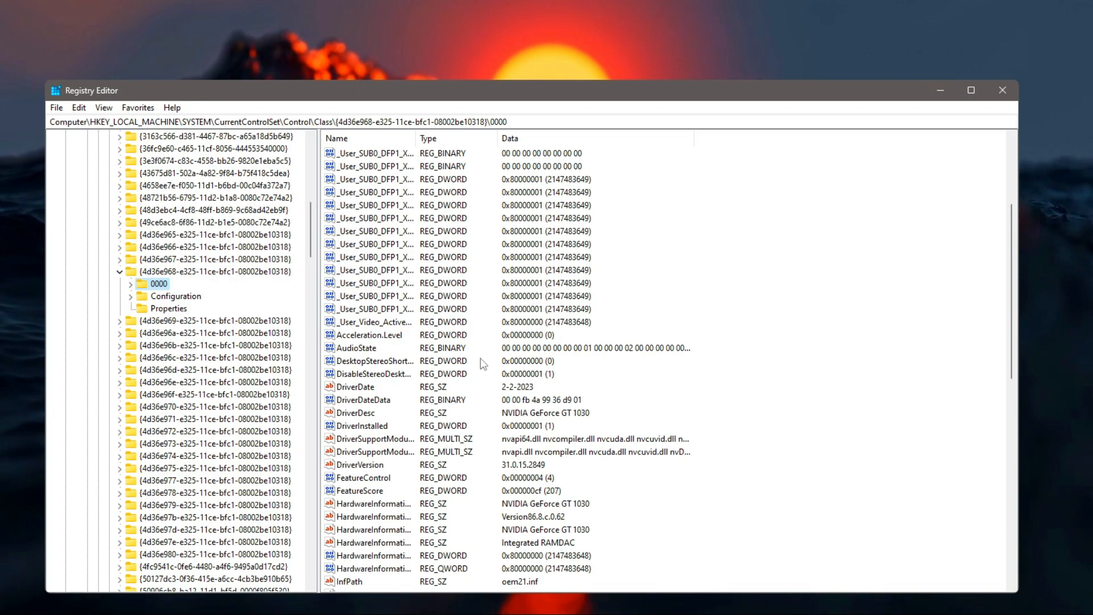
# Widen the Name column of the value list and inspect the HardwareInformation.AdapterString value data without changing it
pyautogui.scroll(-3, 462, 364)
pyautogui.moveTo(414, 139); pyautogui.dragTo(594, 139)
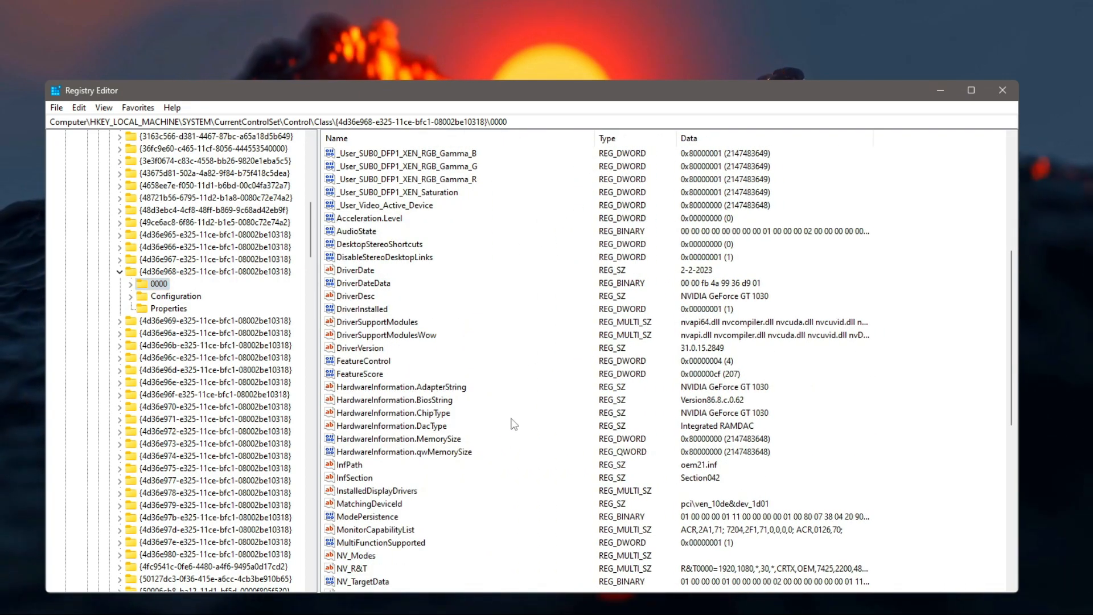
pyautogui.click(461, 392)
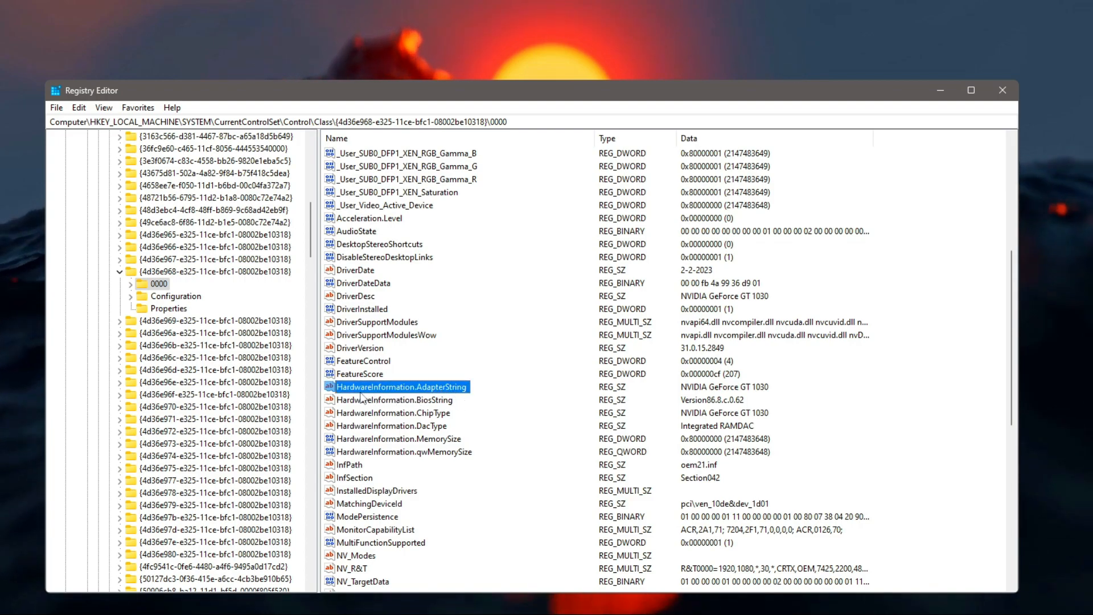
pyautogui.doubleClick(424, 392)
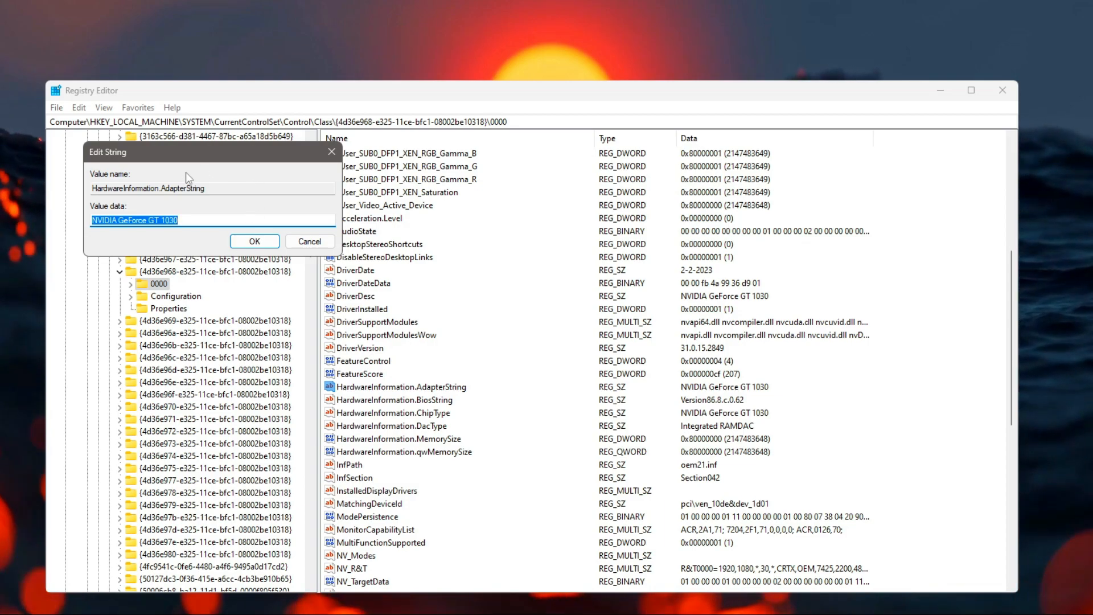
pyautogui.click(332, 152)
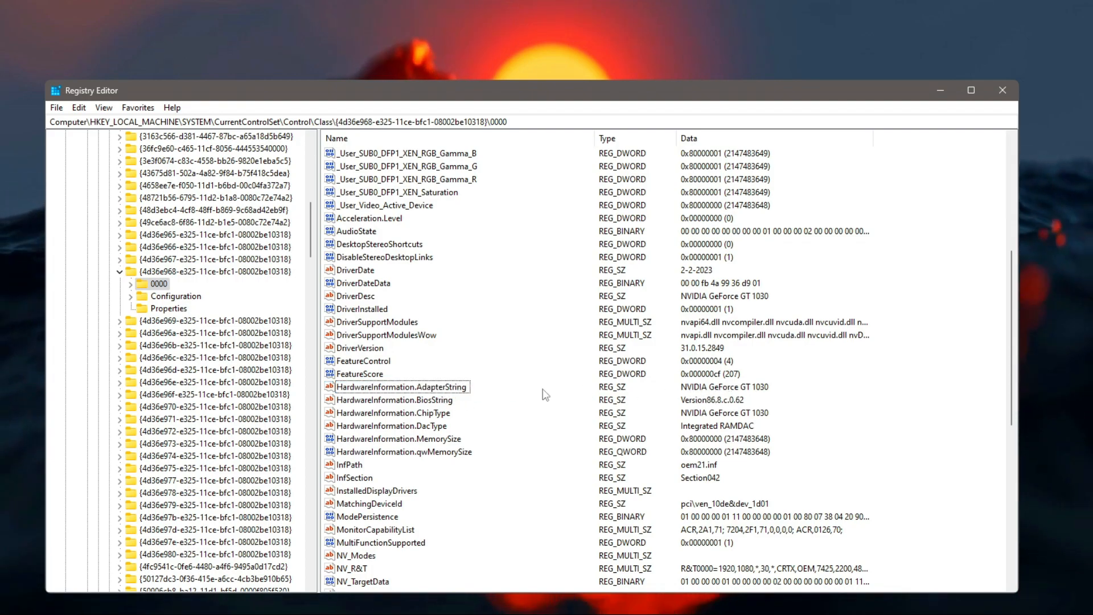
pyautogui.doubleClick(437, 390)
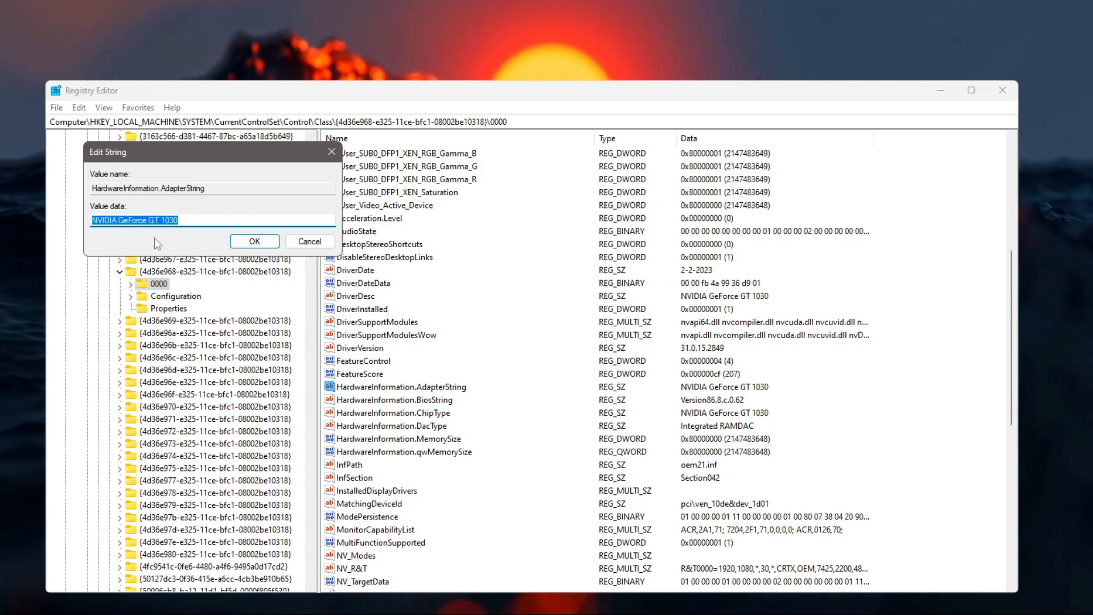
pyautogui.click(331, 151)
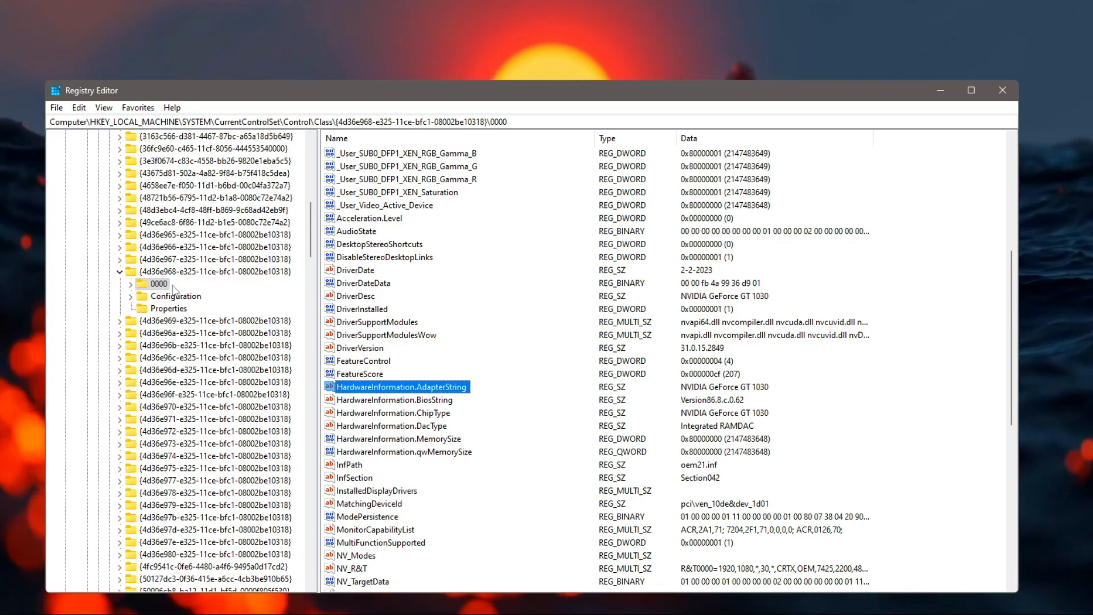
# Add a DWORD (32-bit) value named RMHdcpKeyGlobZero to the display adapter's 0000 key
pyautogui.scroll(-10, 519, 318)
pyautogui.rightClick(805, 392)
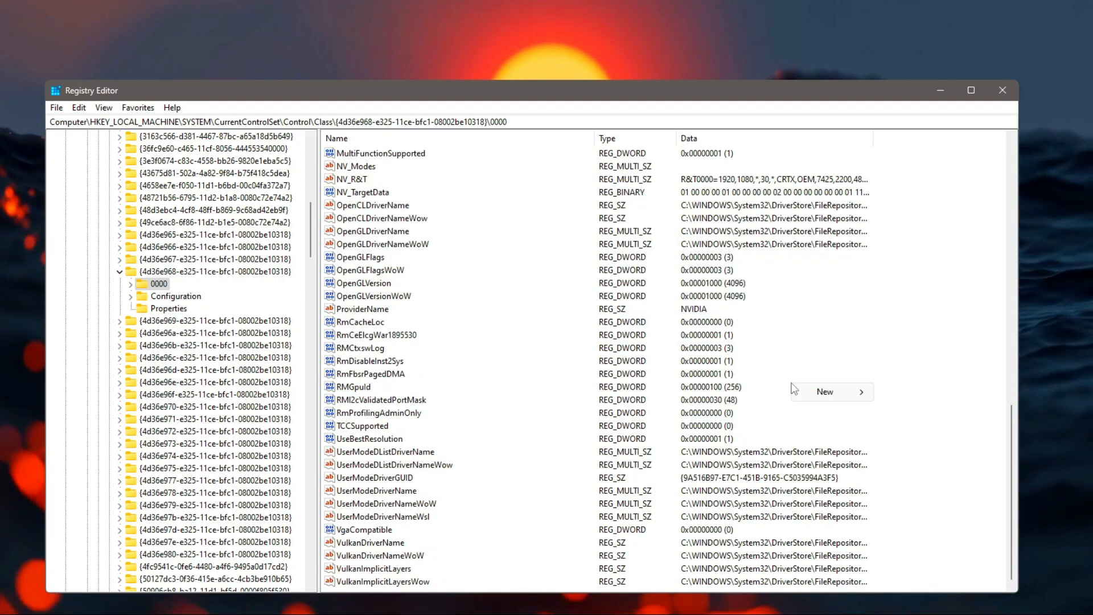
pyautogui.moveTo(806, 390)
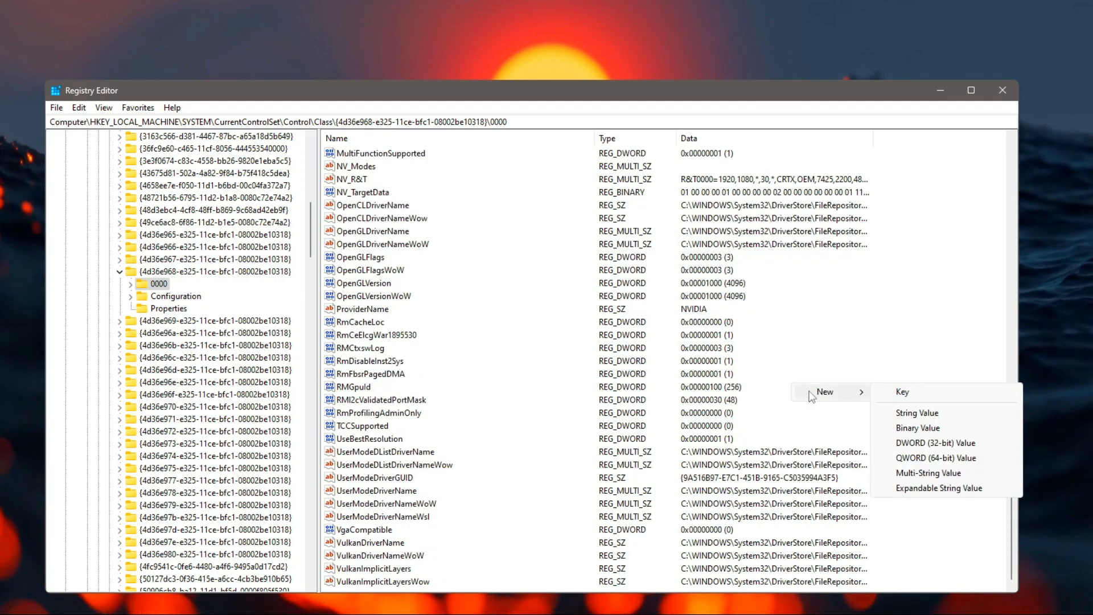
pyautogui.click(926, 443)
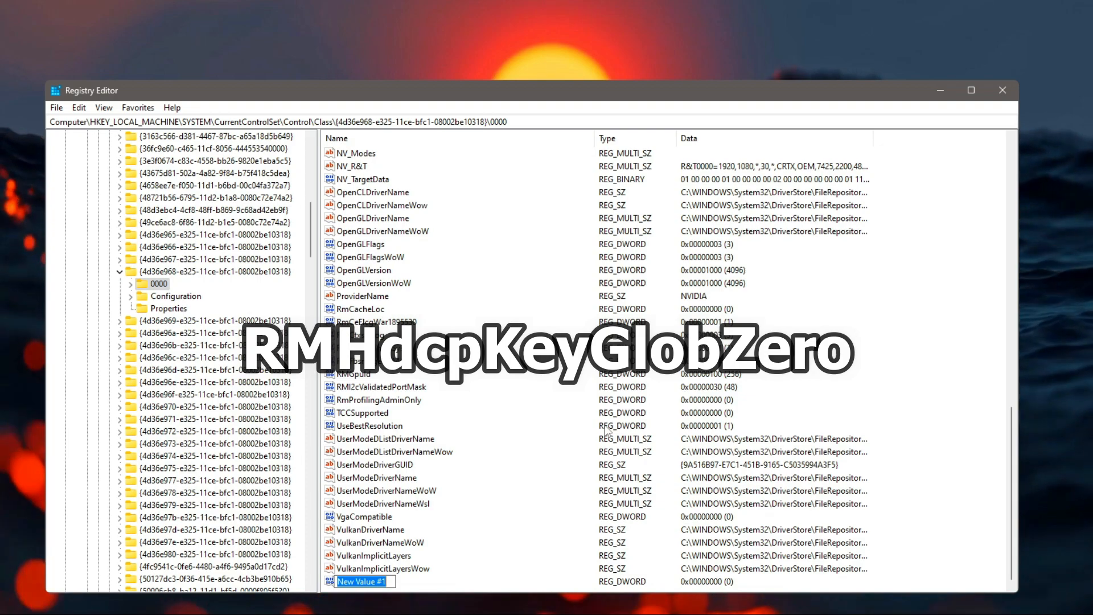
pyautogui.write('RM')
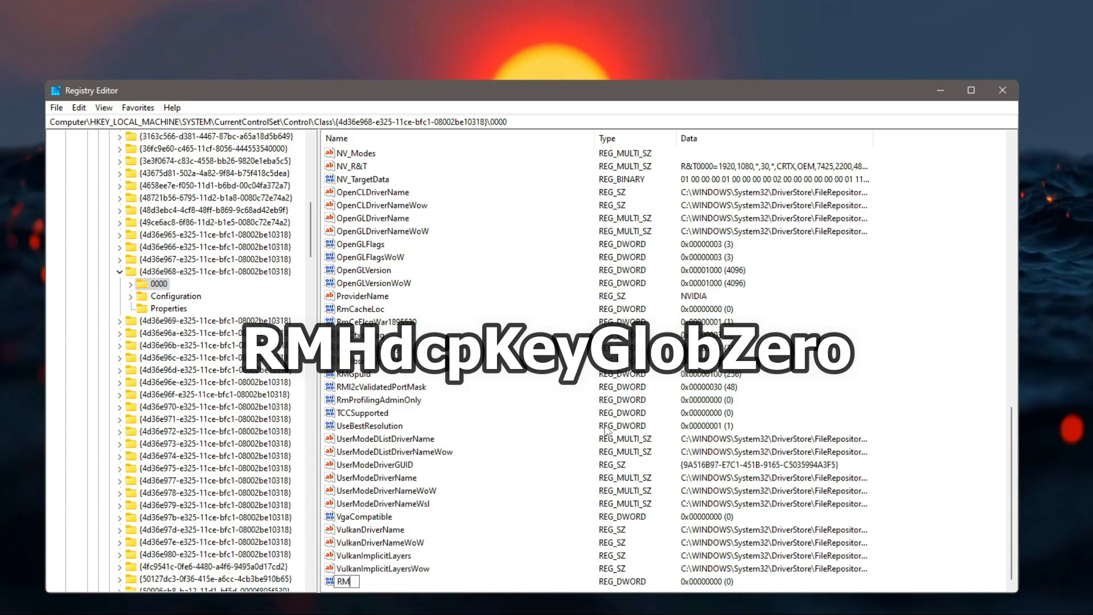
pyautogui.write('H')
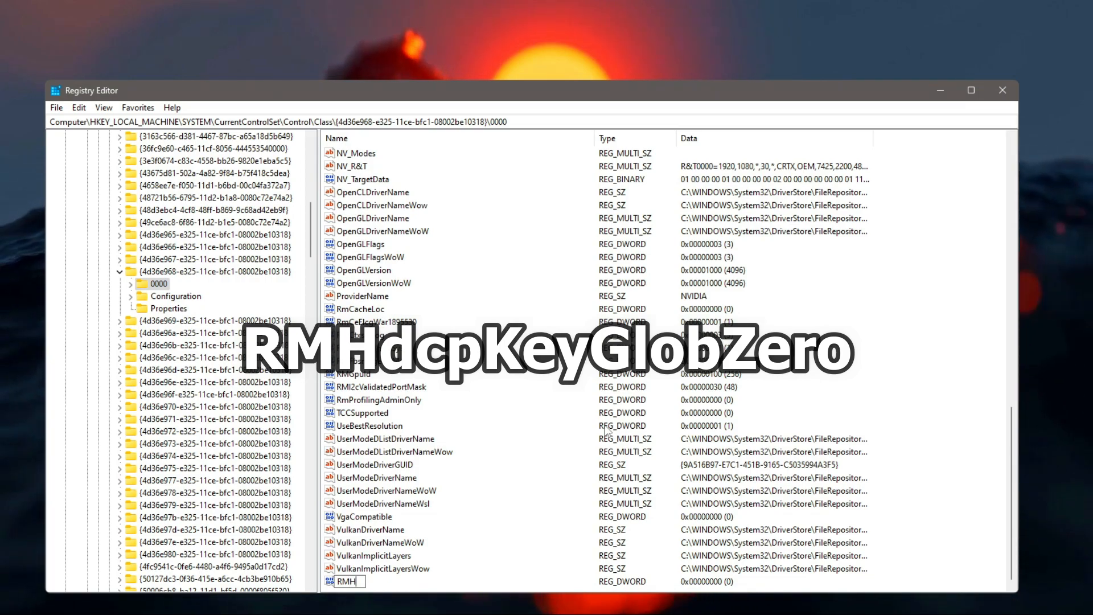
pyautogui.write('dcp')
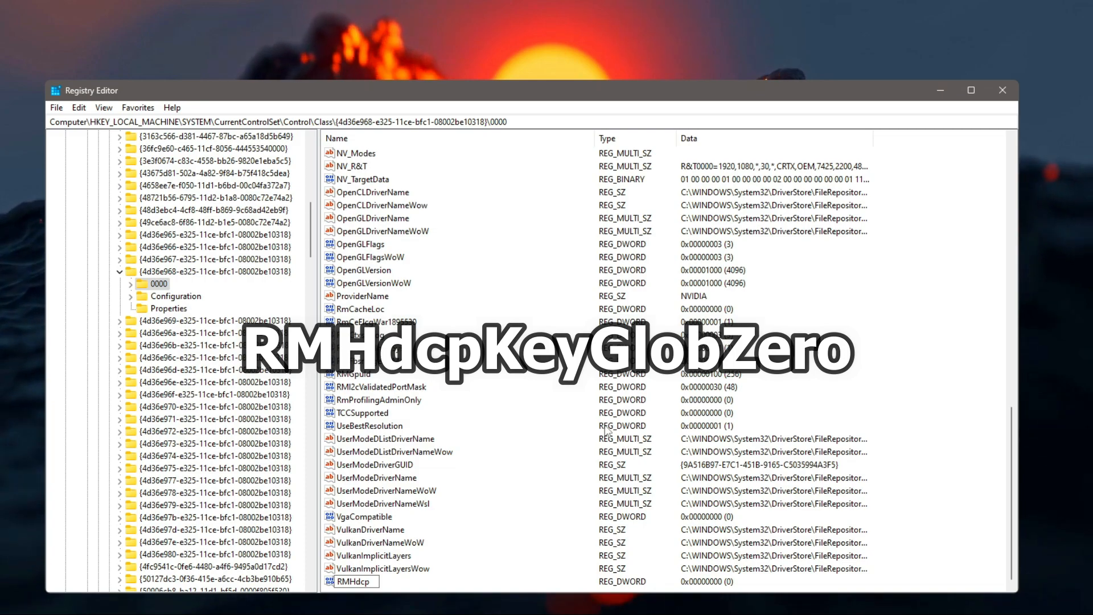
pyautogui.write('KeyGlobZero')
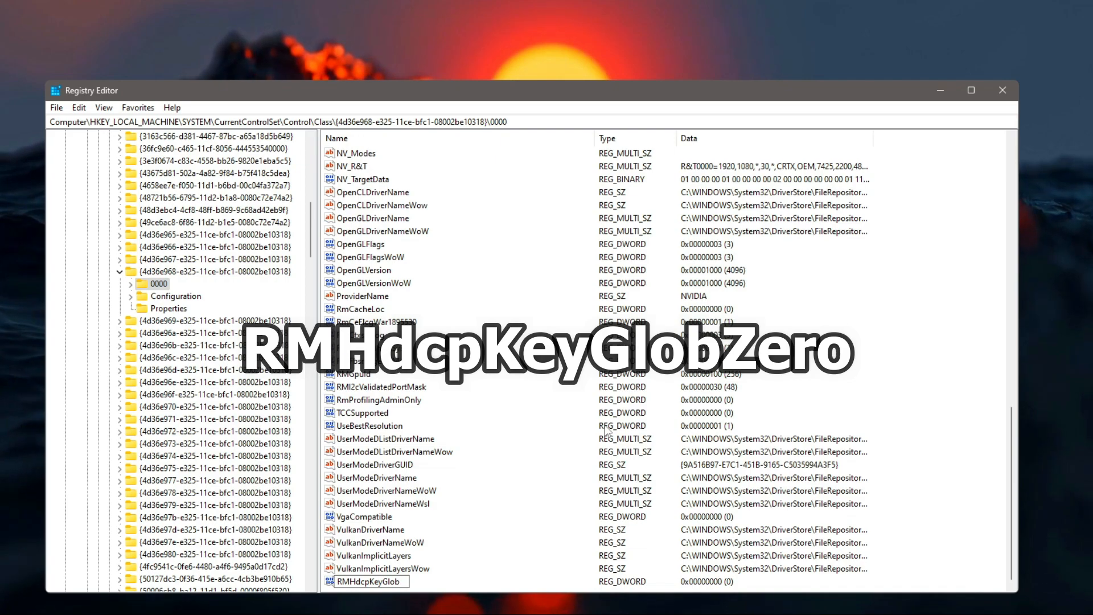
# Set the value data of RMHdcpKeyGlobZero to 1 in hexadecimal base
pyautogui.doubleClick(390, 582)
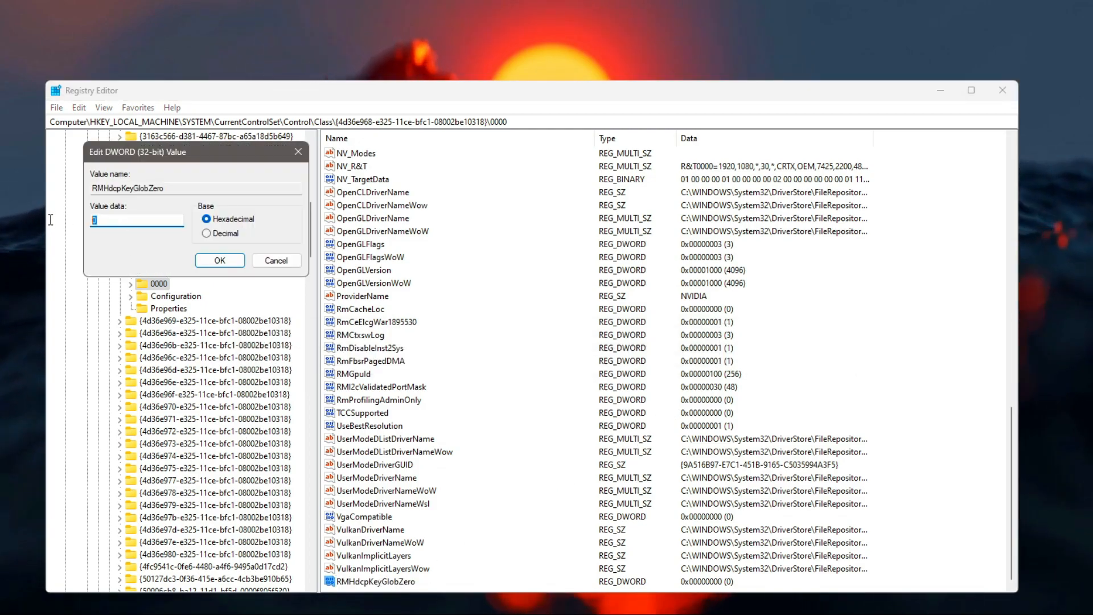
pyautogui.write('1')
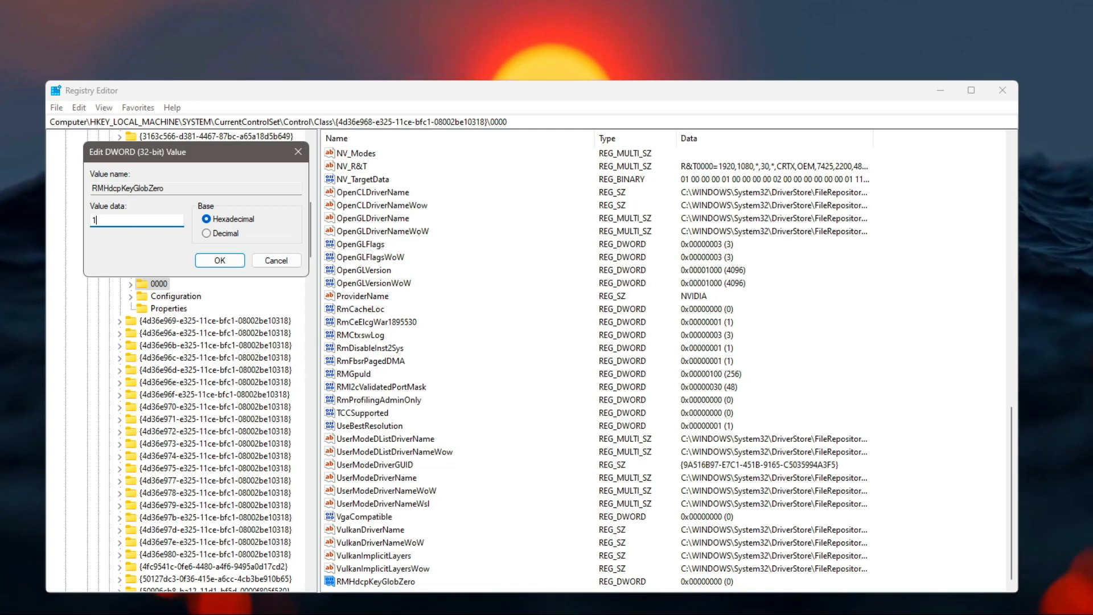
pyautogui.click(220, 261)
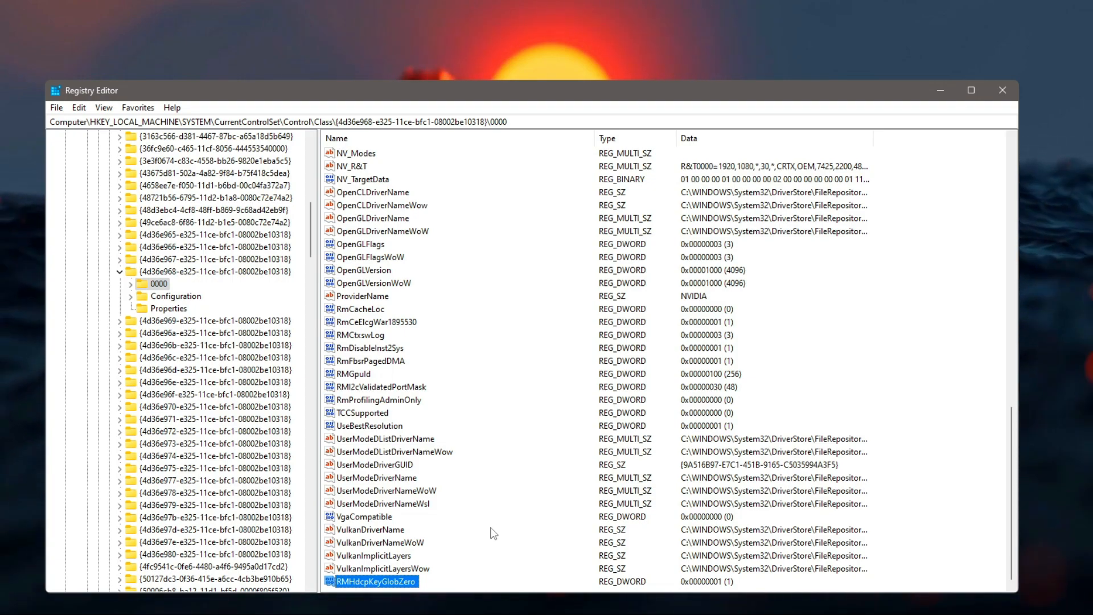
# Close Registry Editor and open NVIDIA Control Panel from the desktop
pyautogui.click(1002, 90)
pyautogui.rightClick(676, 204)
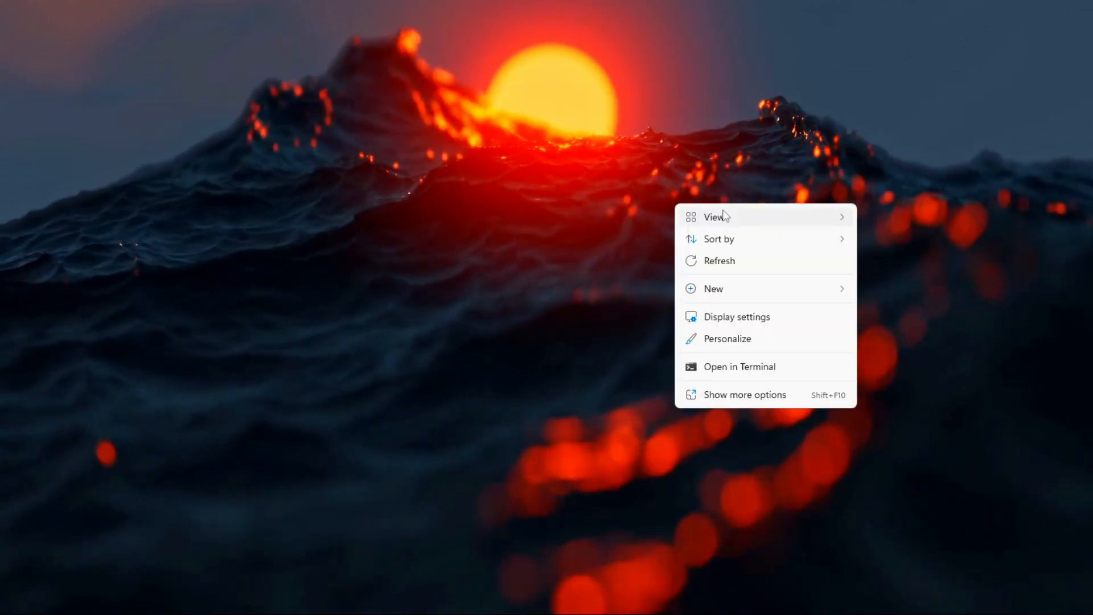
pyautogui.click(725, 394)
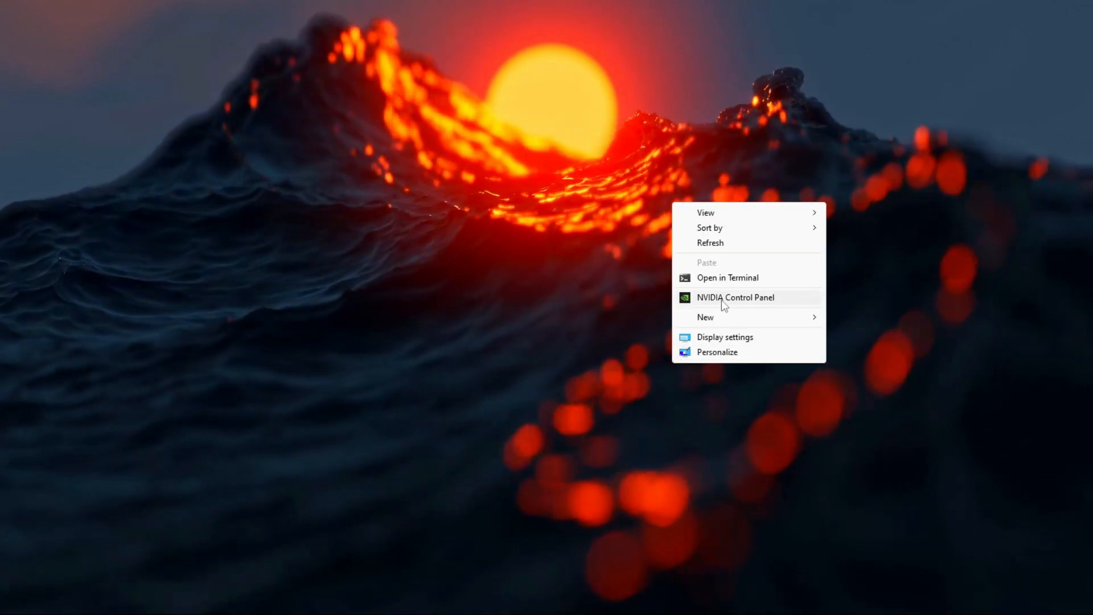
pyautogui.click(722, 300)
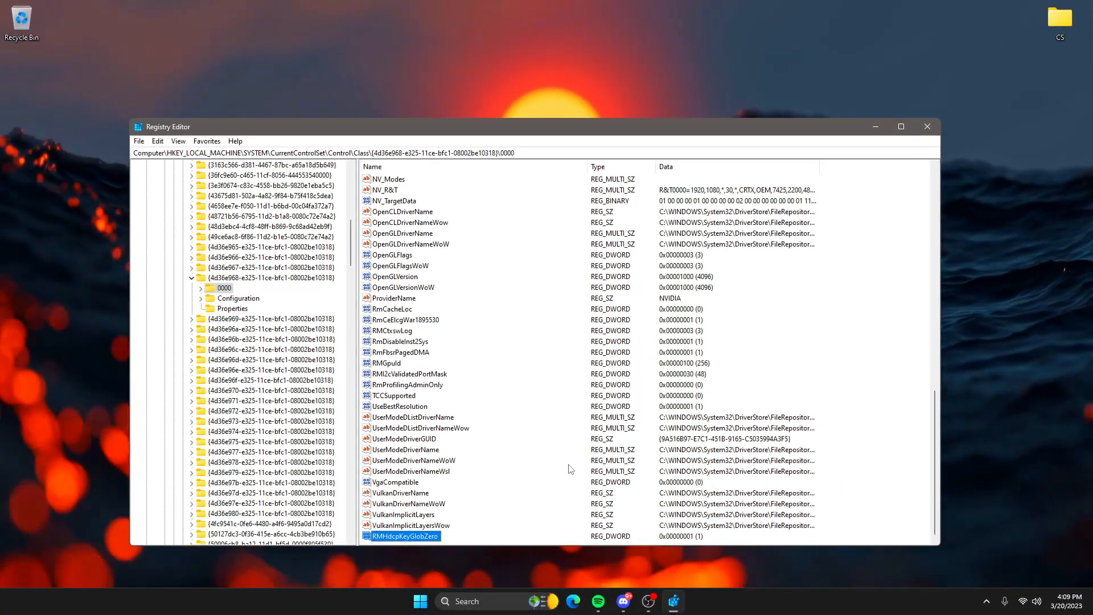
# Minimize Registry Editor, view the Windows power options including Restart, and dismiss them without choosing one
pyautogui.click(875, 127)
pyautogui.click(420, 602)
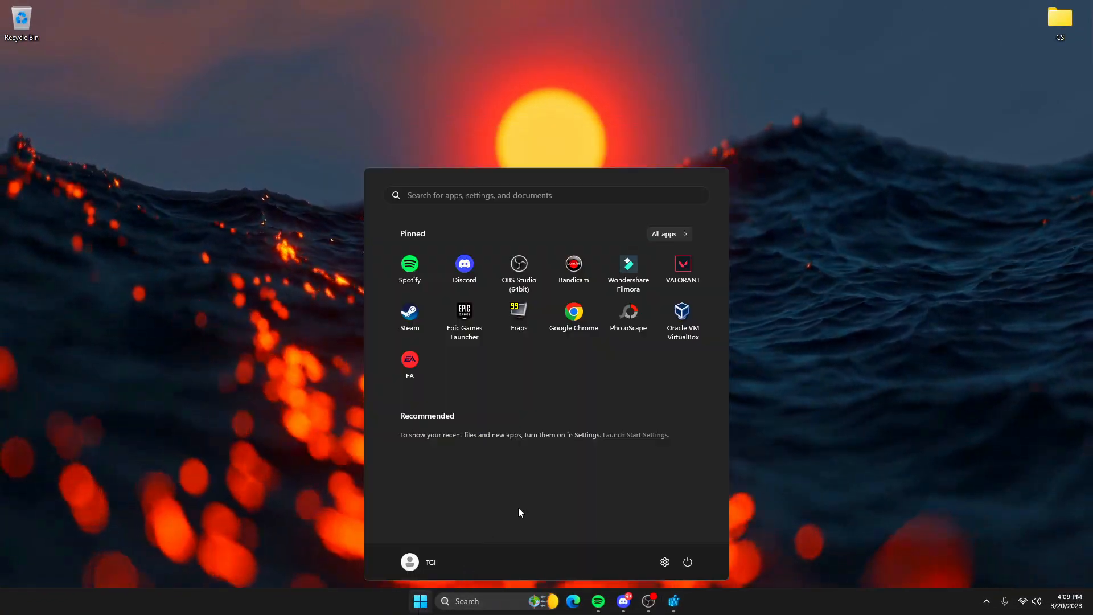
pyautogui.click(687, 561)
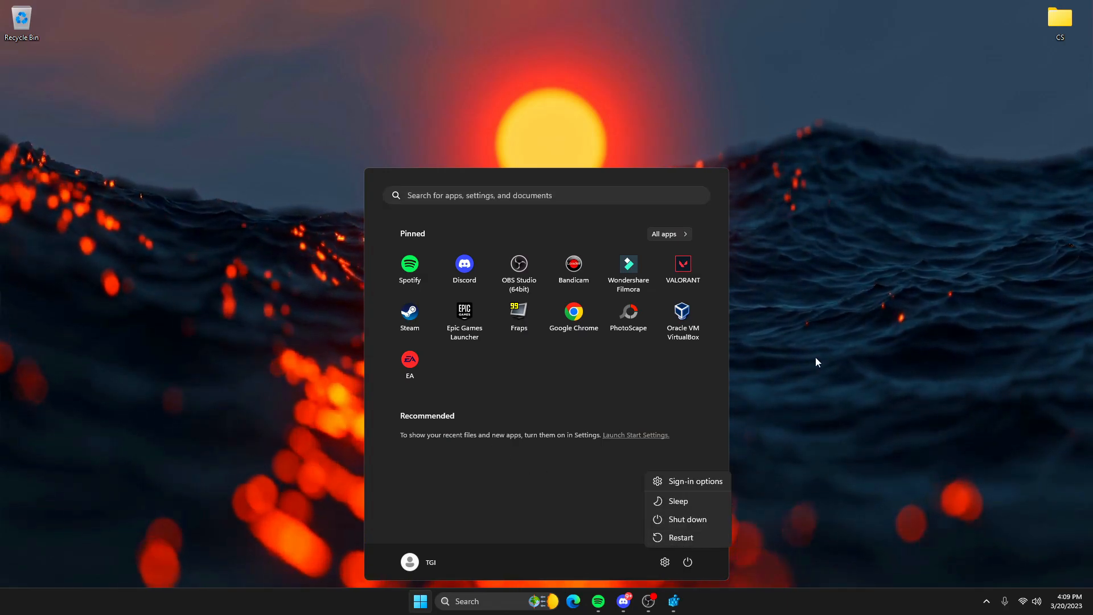
pyautogui.click(789, 434)
pyautogui.click(789, 438)
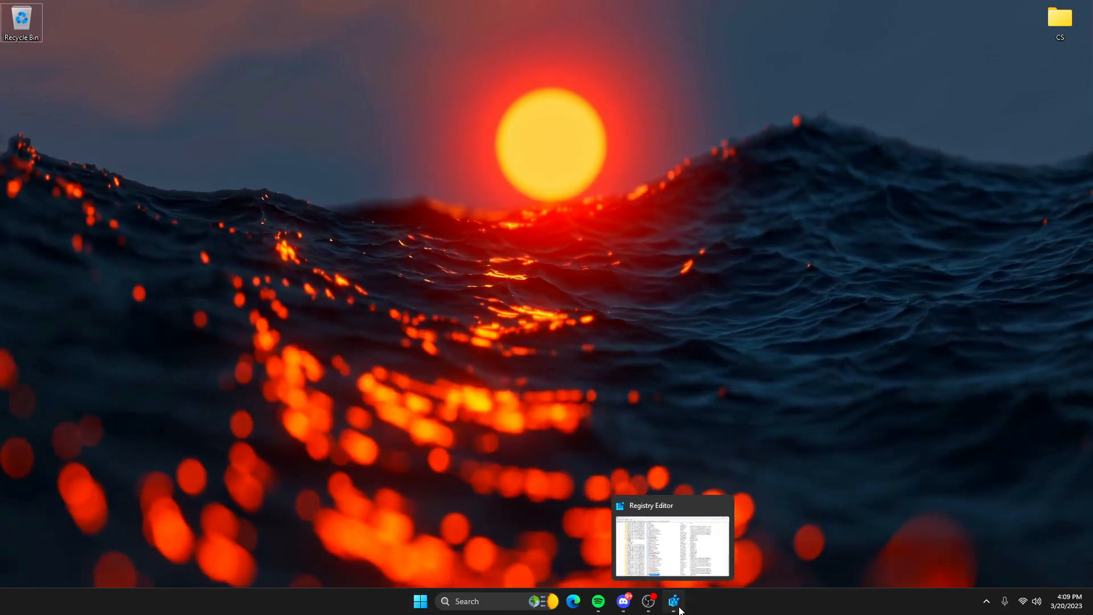
# Restore Registry Editor and collapse the {4d36e968-e325-11ce-bfc1-08002be10318} and Class branches of the key tree
pyautogui.click(675, 602)
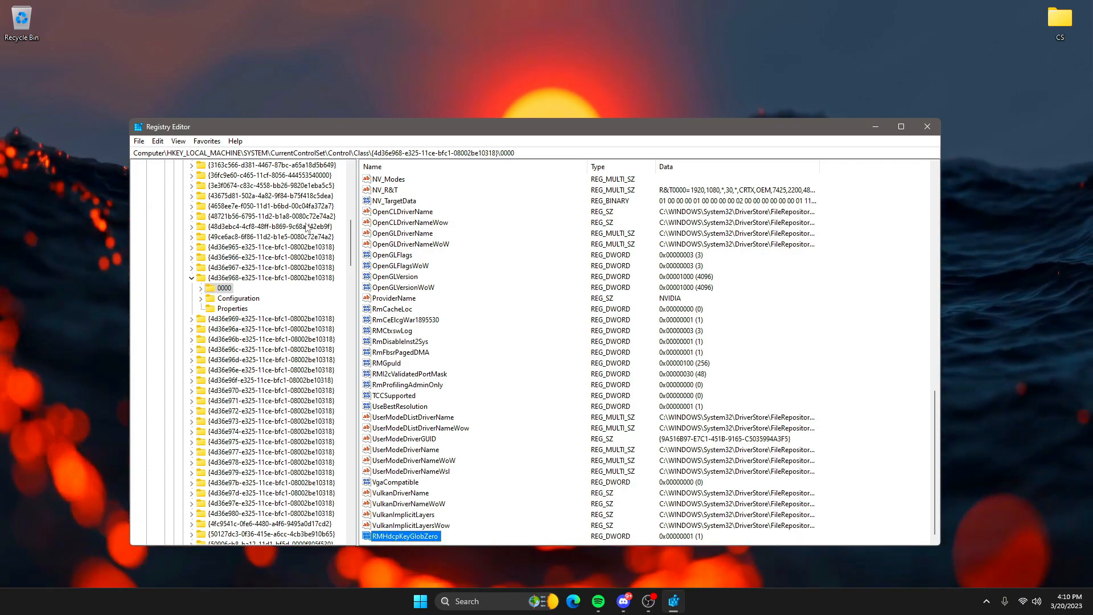
pyautogui.click(192, 278)
pyautogui.scroll(11, 206, 311)
pyautogui.click(183, 381)
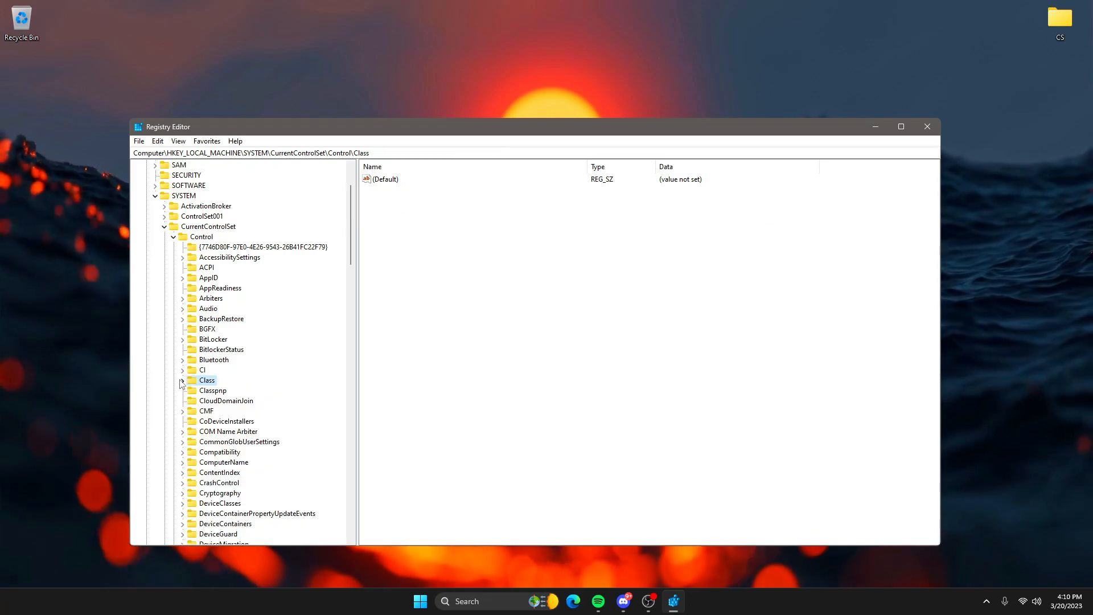
# Expand the GraphicsDrivers key under Control and open its Scheduler subkey
pyautogui.click(204, 330)
pyautogui.press('g')
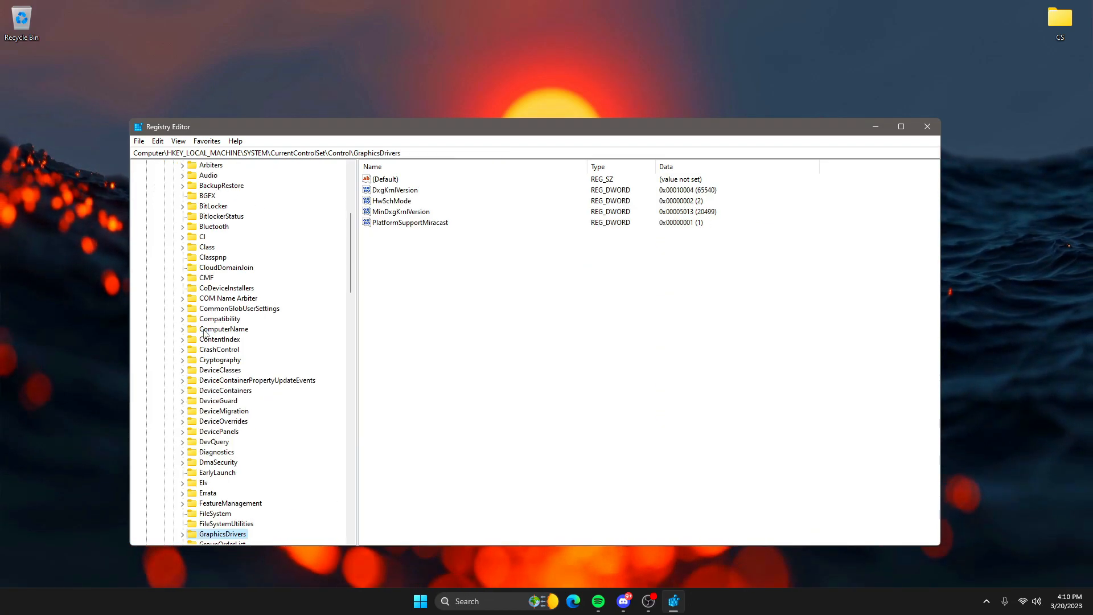
pyautogui.scroll(-4, 222, 431)
pyautogui.click(185, 413)
pyautogui.scroll(-3, 227, 439)
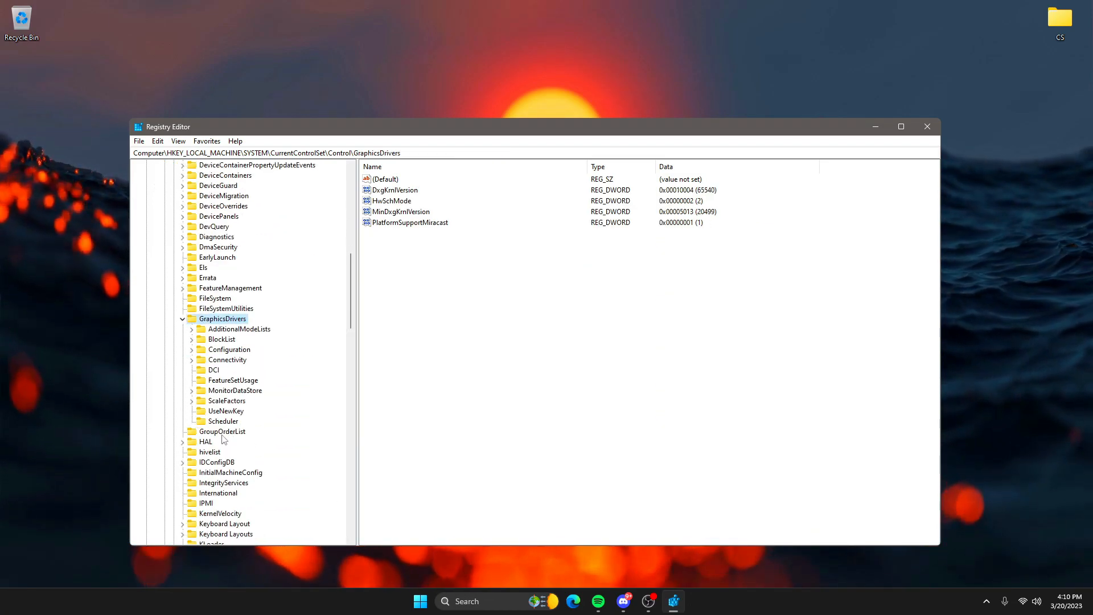
pyautogui.click(222, 421)
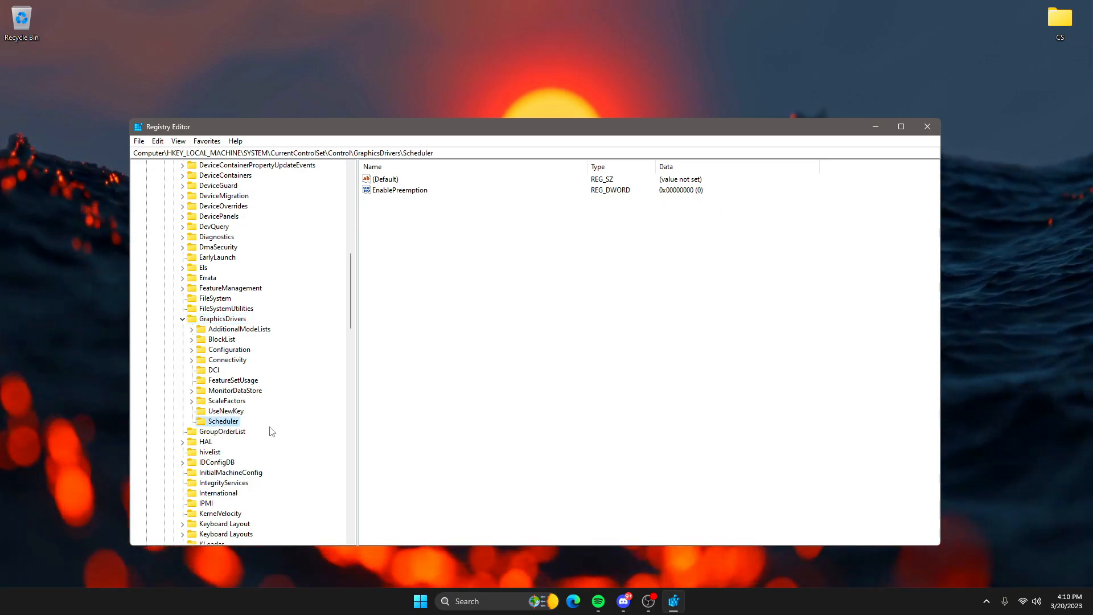
# Check the Delete option available for the Scheduler key without using it, and close Registry Editor
pyautogui.rightClick(225, 427)
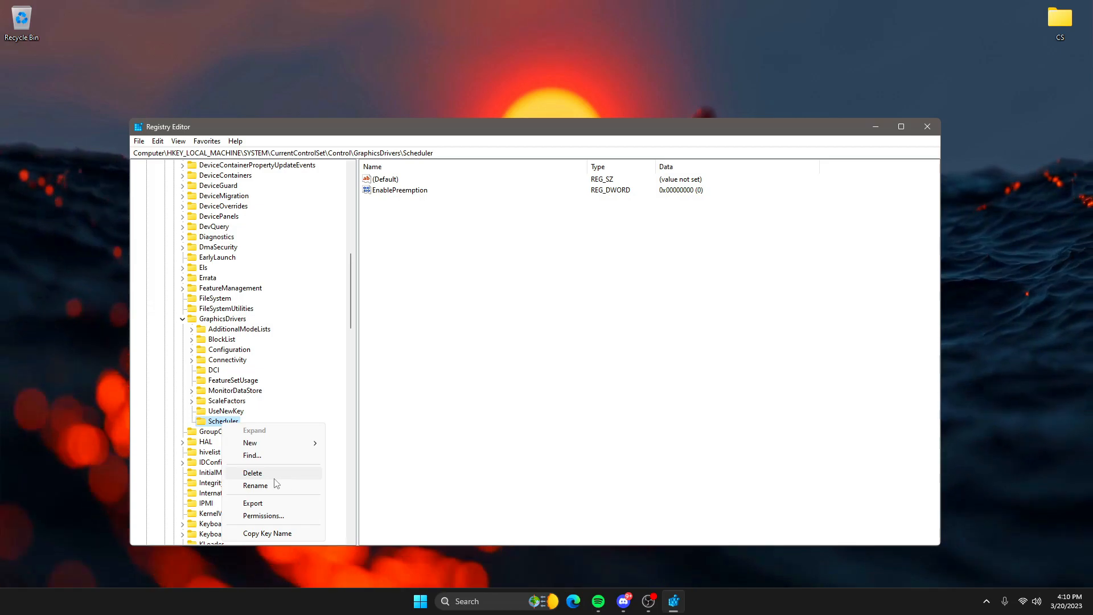
pyautogui.click(459, 380)
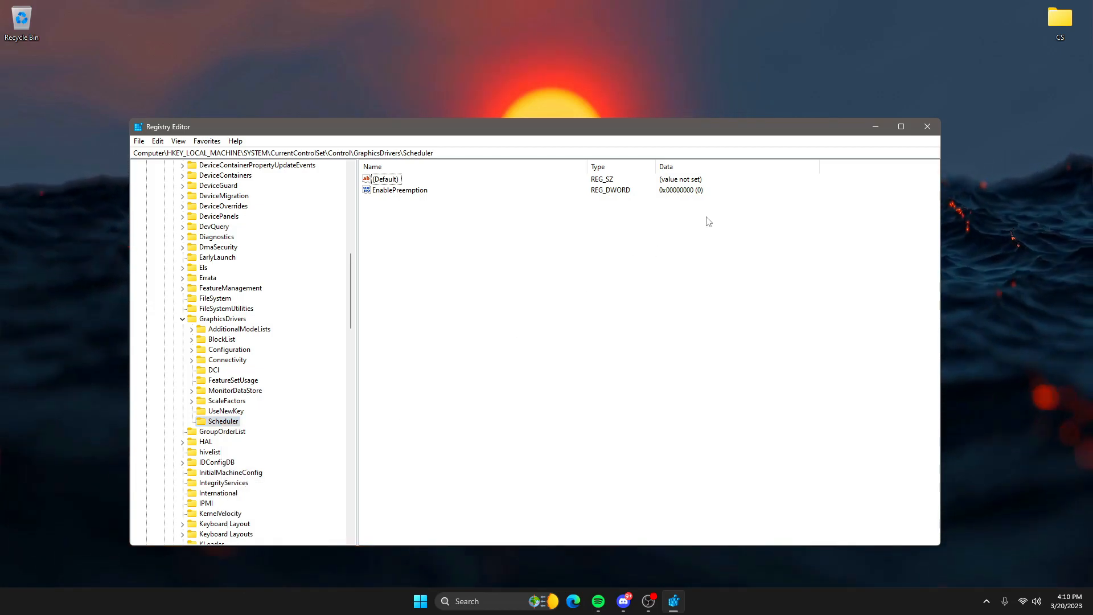
pyautogui.click(928, 126)
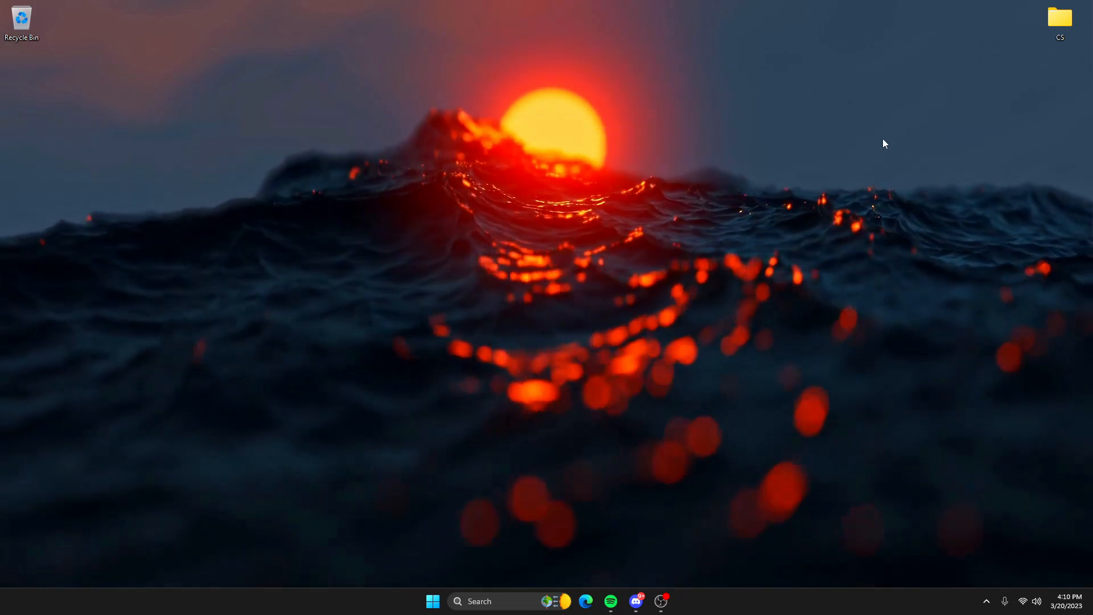